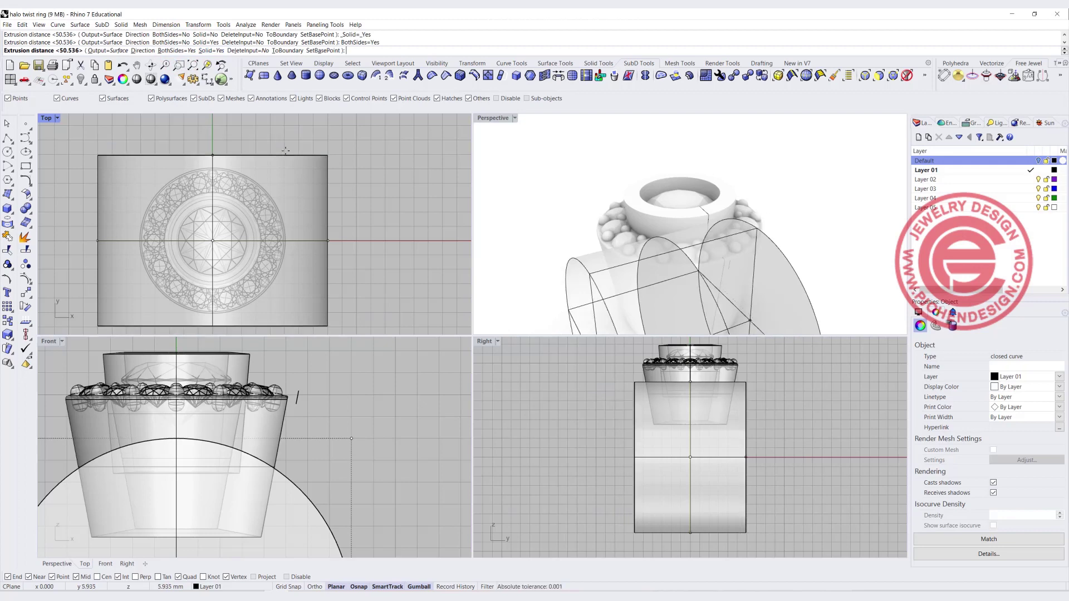
# Finish extruding the ring circle as a both-sided solid and Boolean-subtract it from the bezel and halo base
pyautogui.click(380, 191)
pyautogui.scroll(-3, 292, 345)
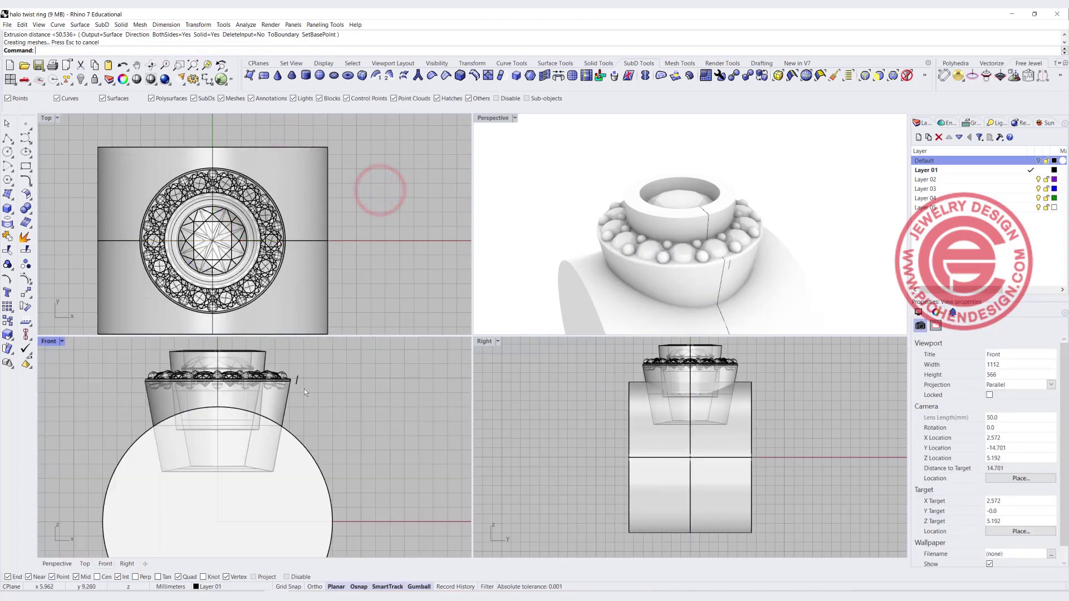
pyautogui.click(25, 209)
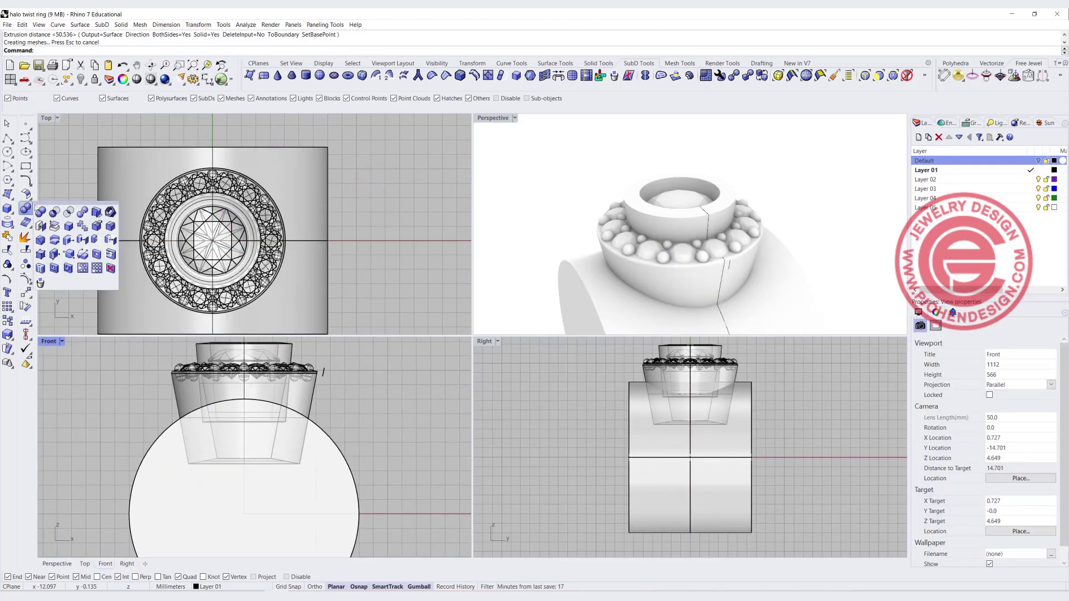
pyautogui.click(54, 211)
pyautogui.click(286, 345)
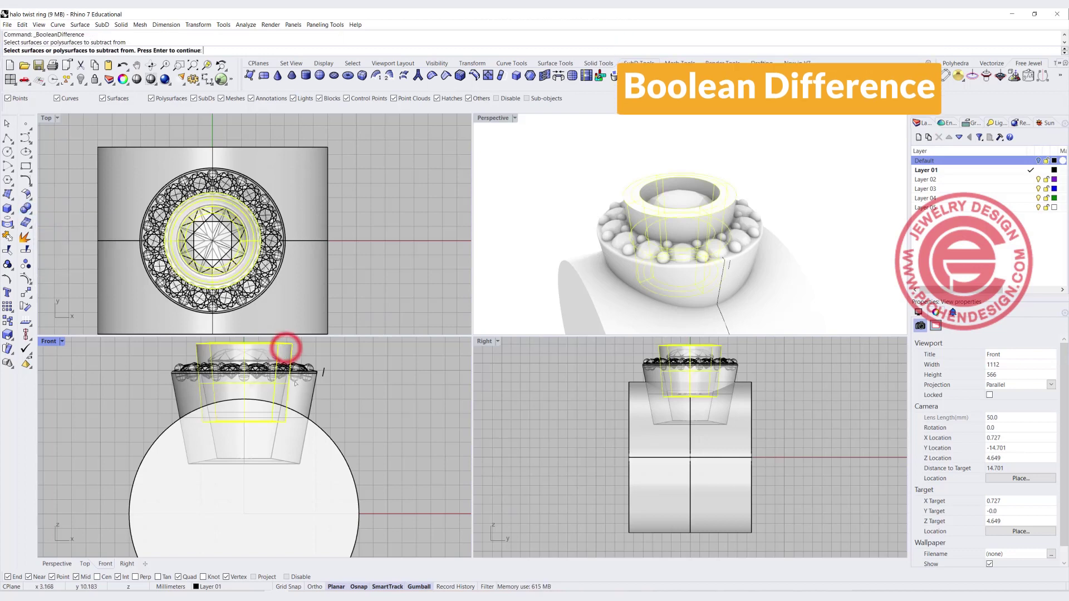
pyautogui.click(306, 406)
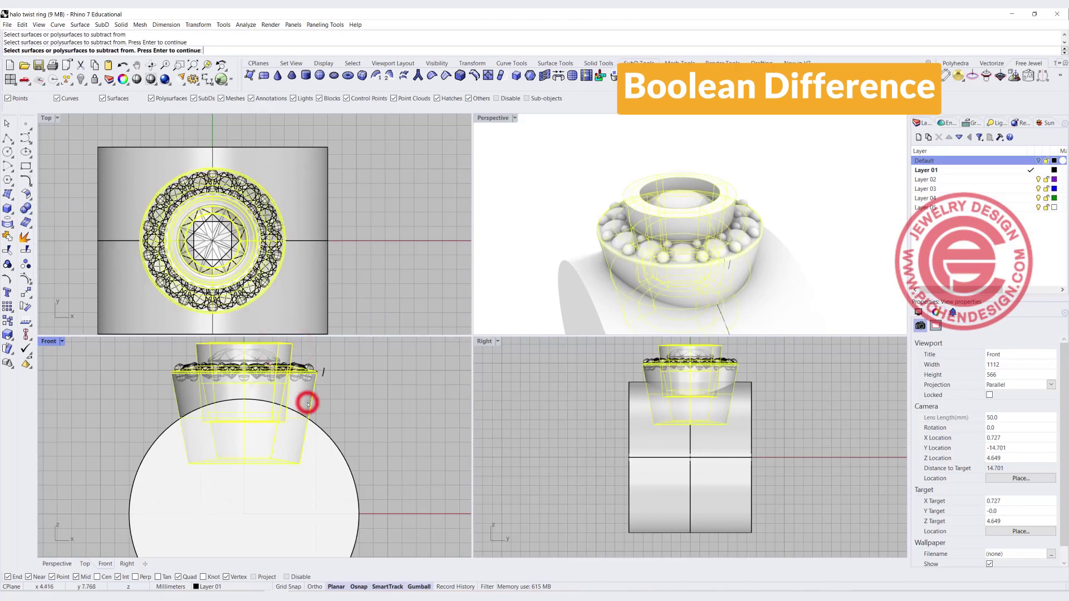
pyautogui.rightClick(322, 453)
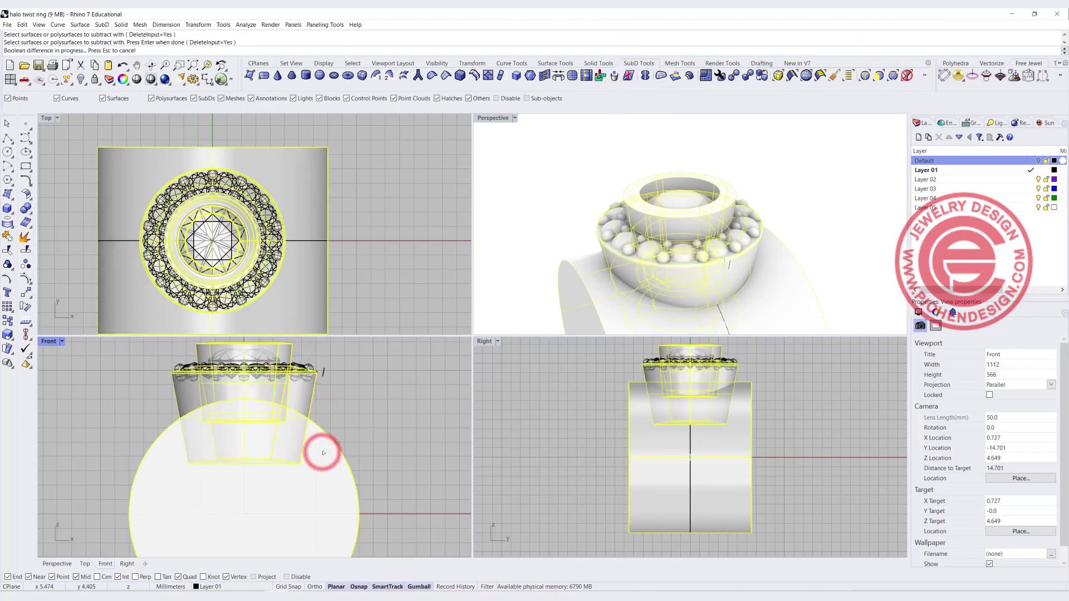
pyautogui.click(548, 326)
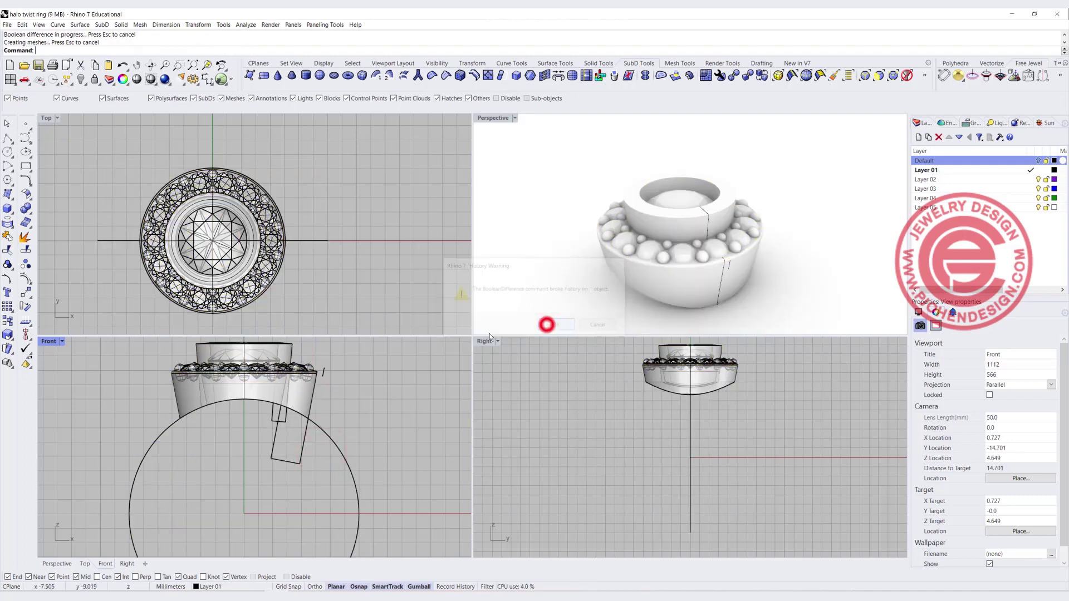
# Examine the trimmed underside and the top of the halo setting from several angles
pyautogui.moveTo(554, 244); pyautogui.dragTo(649, 287, button='right')
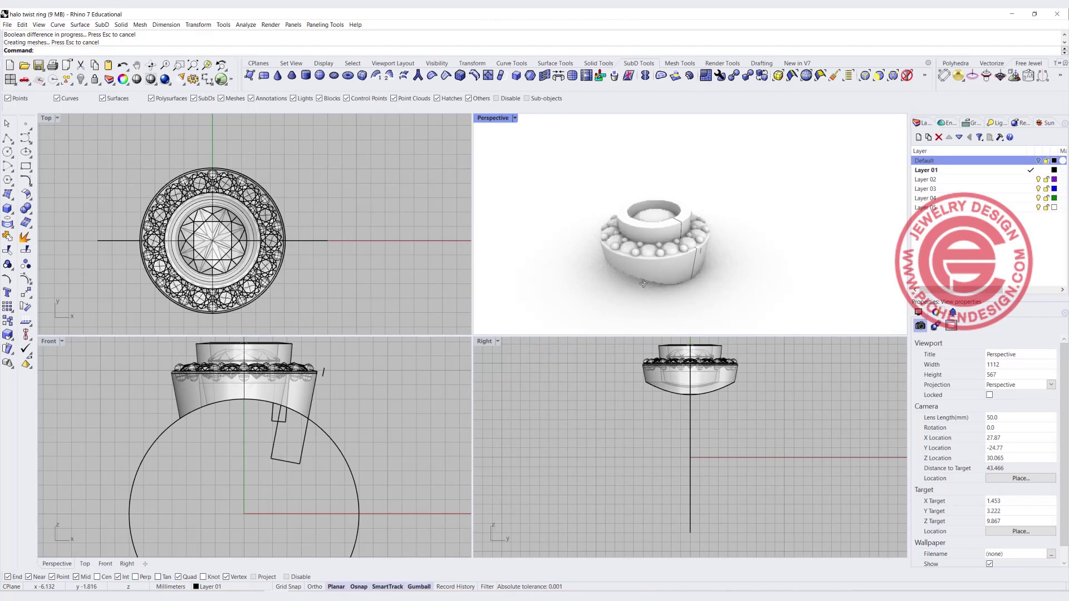
pyautogui.moveTo(684, 222); pyautogui.dragTo(696, 206, button='right')
pyautogui.scroll(3, 699, 202)
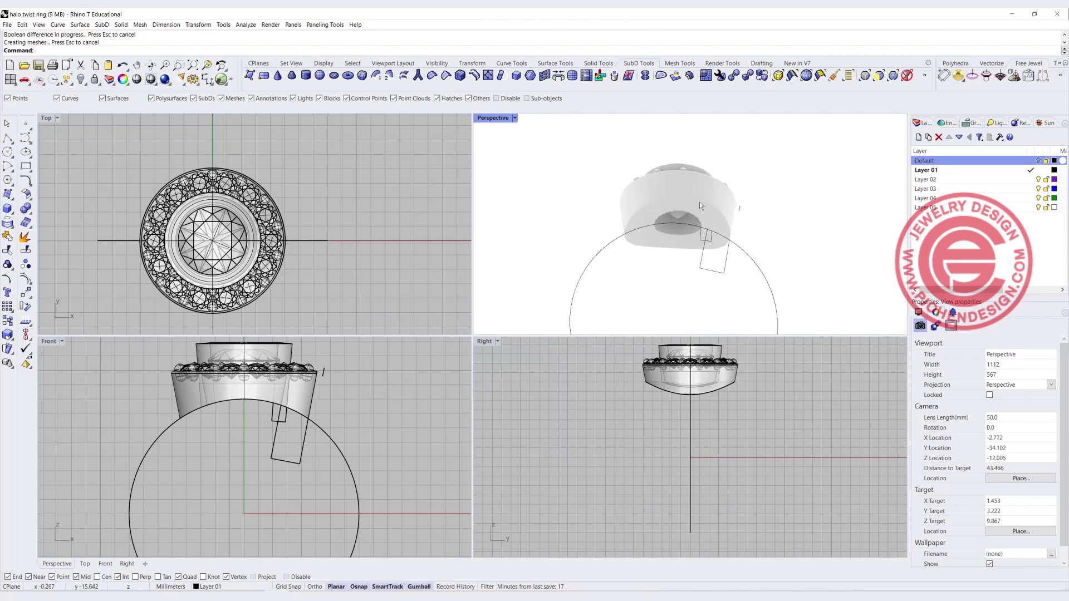
pyautogui.scroll(3, 289, 371)
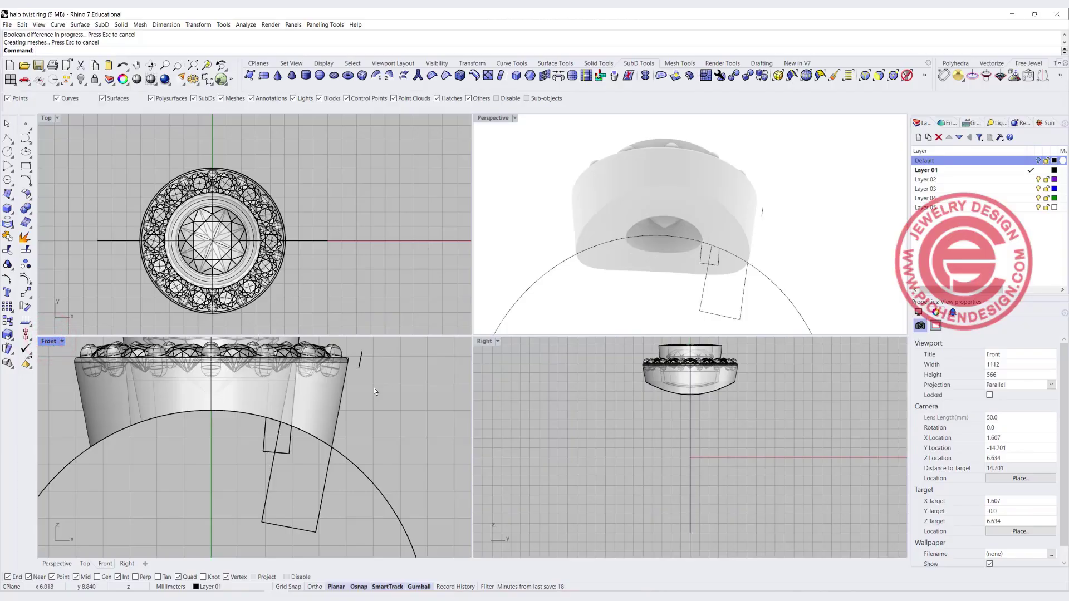
pyautogui.moveTo(562, 182); pyautogui.dragTo(544, 260, button='right')
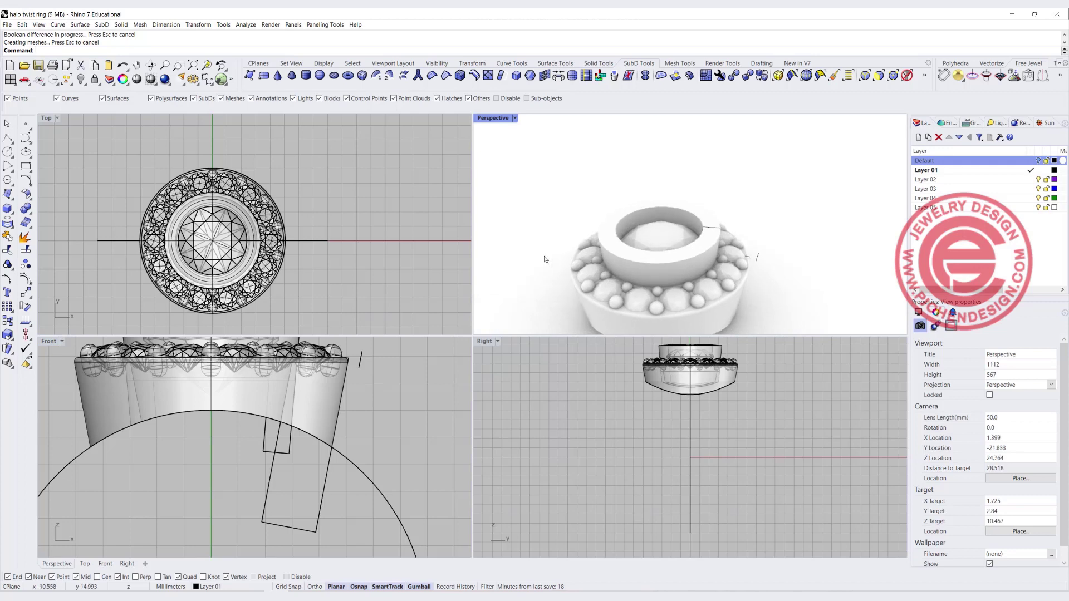
pyautogui.scroll(-3, 320, 223)
pyautogui.moveTo(310, 266); pyautogui.dragTo(261, 255, button='right')
pyautogui.scroll(-2, 316, 232)
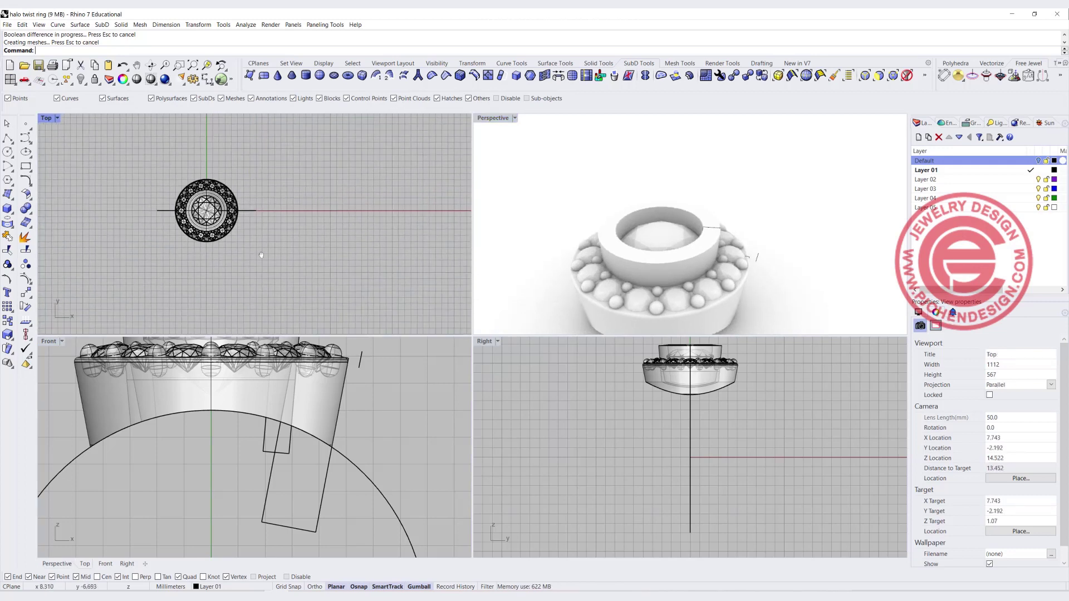
# Draw a slanted straight line in the Right view, from beside the bezel's upper edge to below the ring circle
pyautogui.doubleClick(484, 342)
pyautogui.scroll(-3, 589, 359)
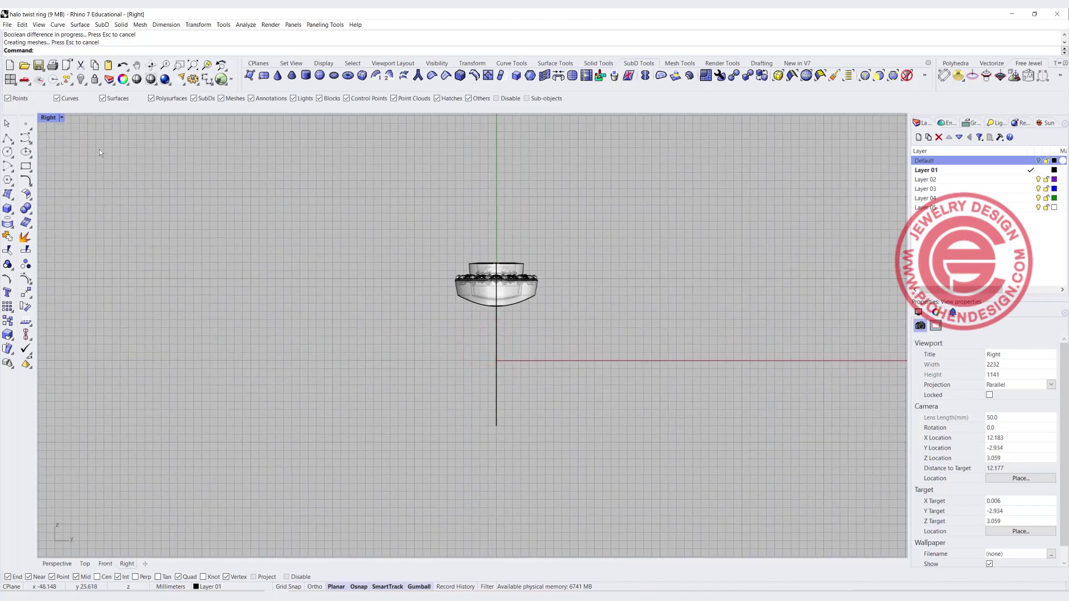
pyautogui.click(9, 138)
pyautogui.click(462, 257)
pyautogui.click(493, 463)
pyautogui.press('Return')
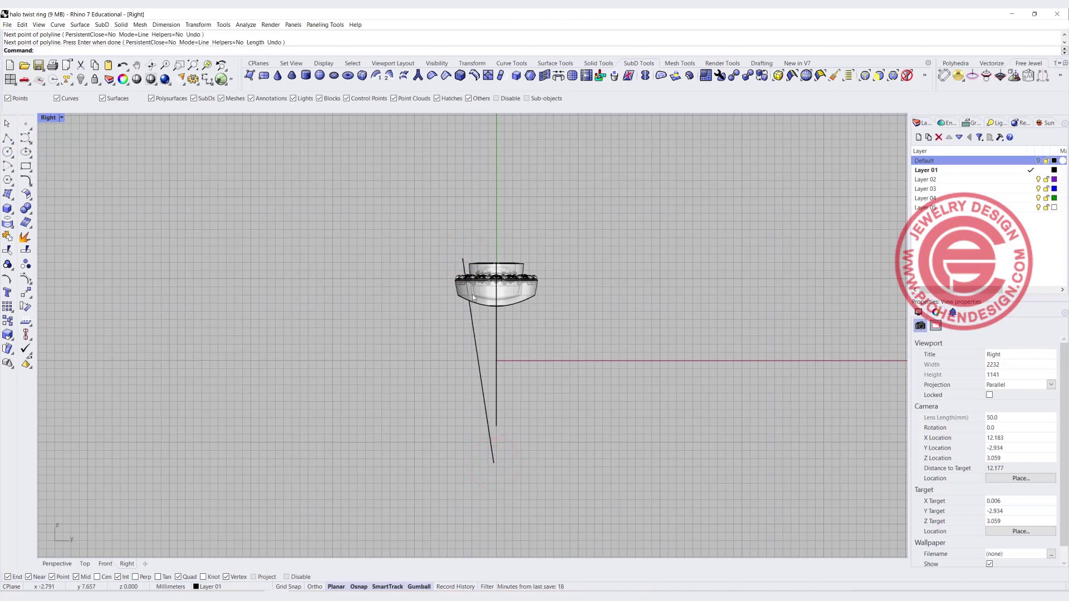
# Try a slight rotation of the slanted line and undo it
pyautogui.click(479, 363)
pyautogui.moveTo(462, 389); pyautogui.dragTo(461, 394)
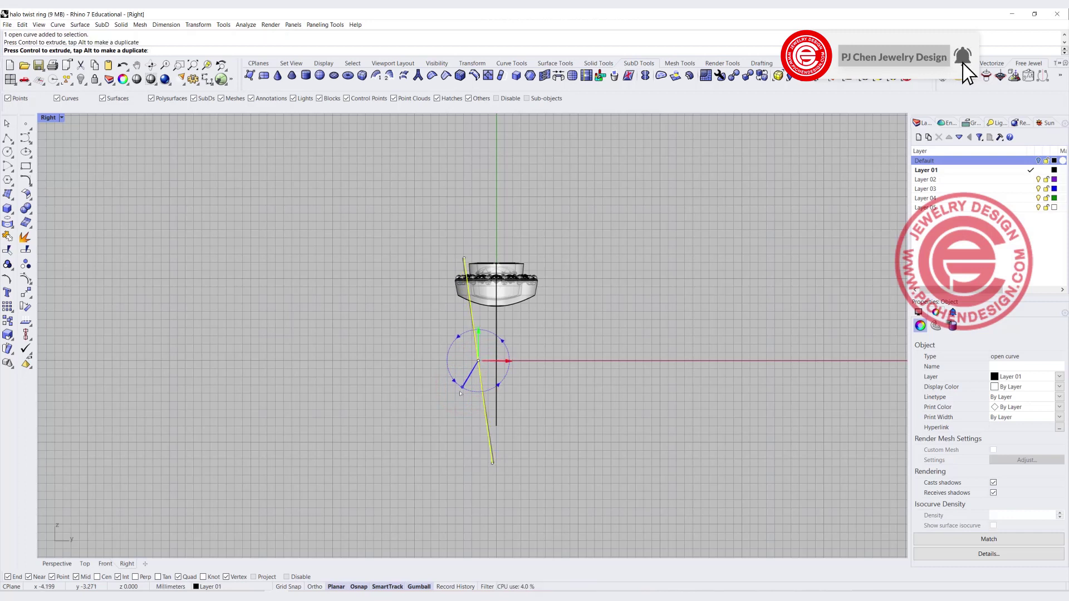
pyautogui.hotkey('ctrl', 'z')
pyautogui.click(541, 388)
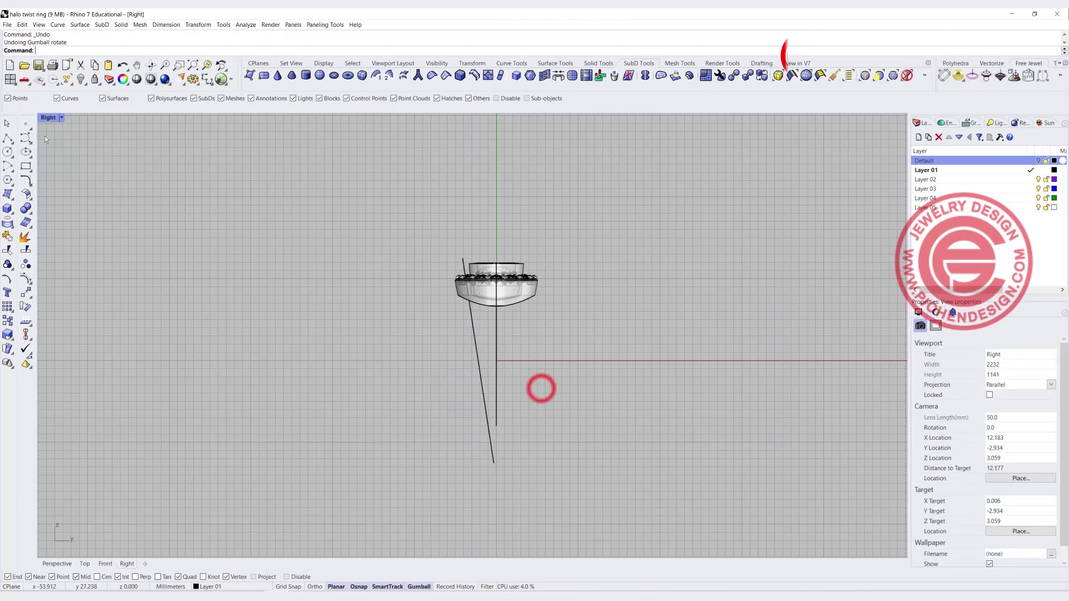
# Set the Perspective view to Ghosted display and enlarge it to show the circle and slanted line together
pyautogui.doubleClick(48, 118)
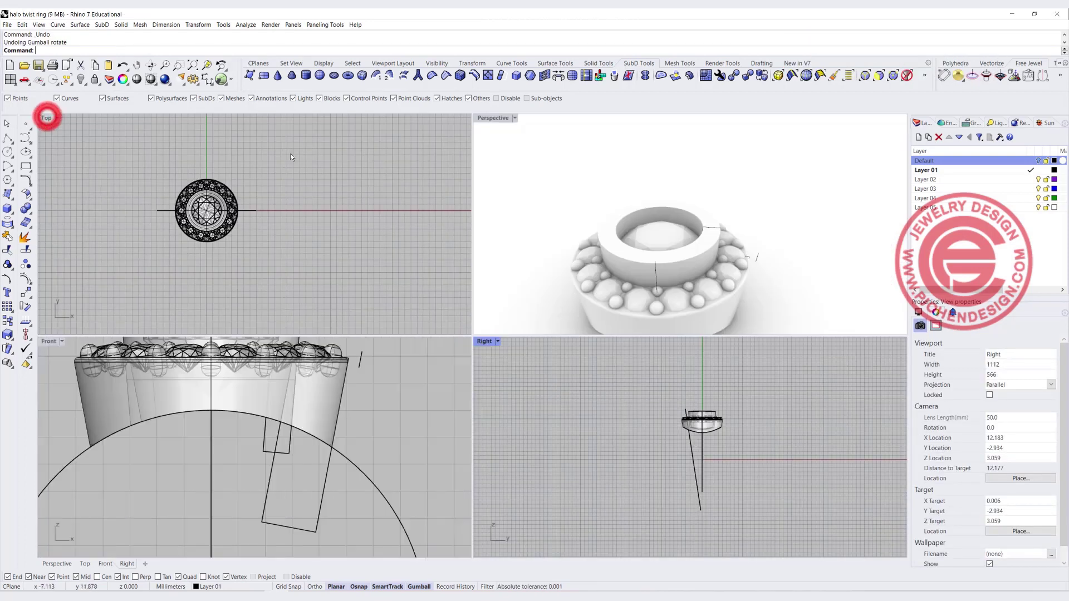
pyautogui.click(512, 118)
pyautogui.click(495, 184)
pyautogui.doubleClick(492, 118)
pyautogui.scroll(-5, 506, 352)
pyautogui.moveTo(442, 279); pyautogui.dragTo(362, 282, button='right')
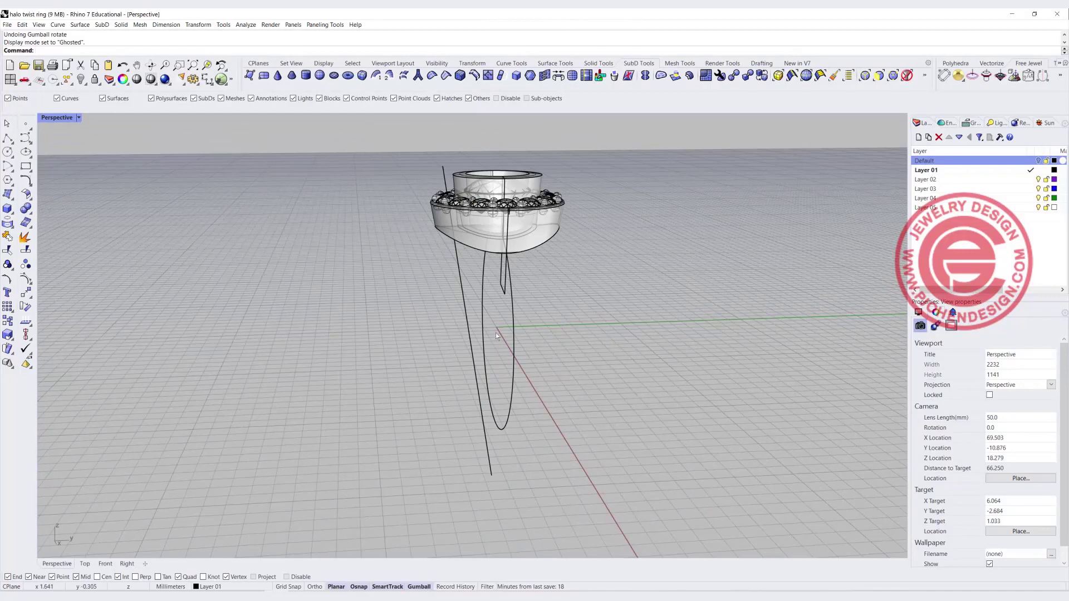
pyautogui.moveTo(496, 334); pyautogui.dragTo(518, 333, button='right')
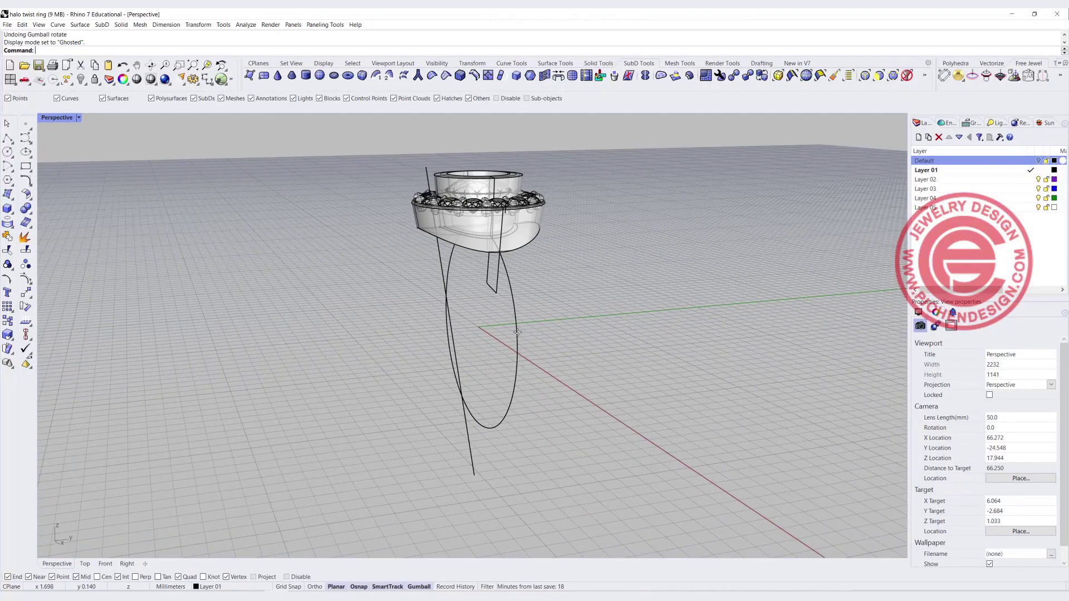
# Create a curve from two views using the ring circle and the slanted line
pyautogui.click(29, 183)
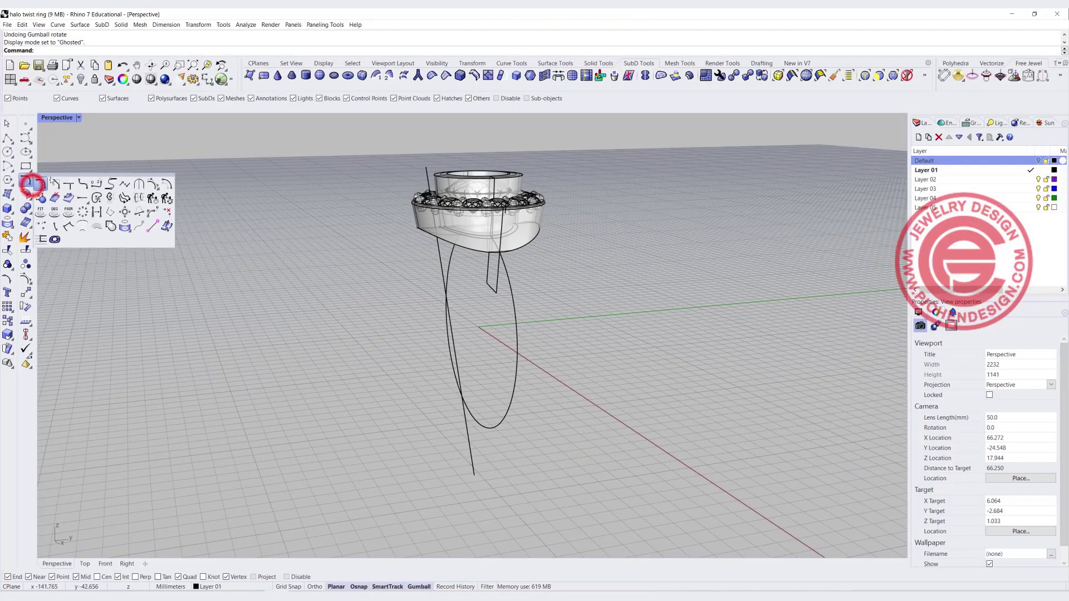
pyautogui.click(110, 198)
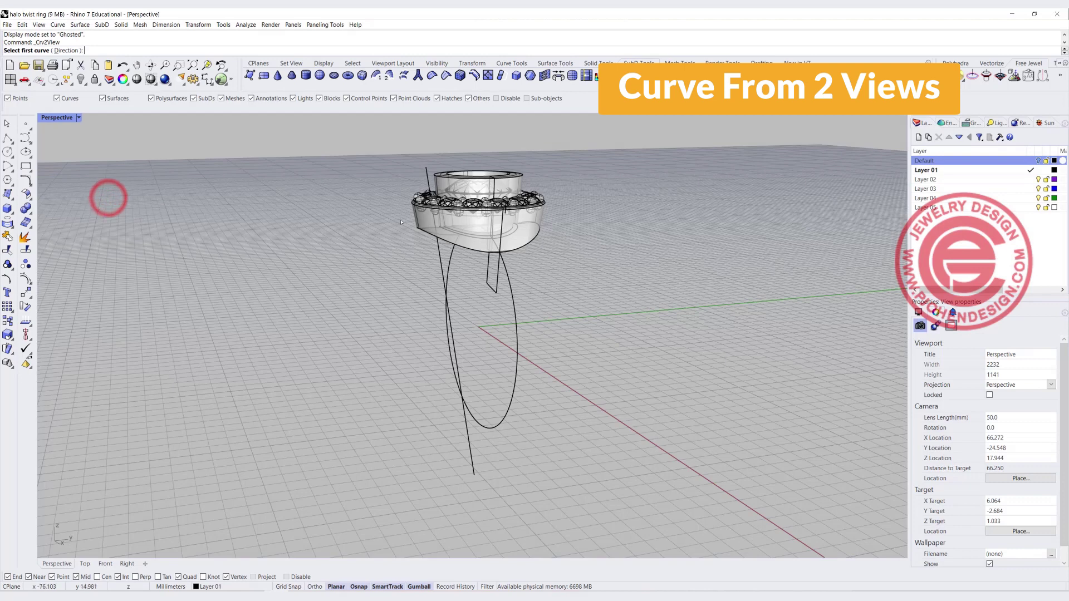
pyautogui.click(518, 326)
pyautogui.click(470, 442)
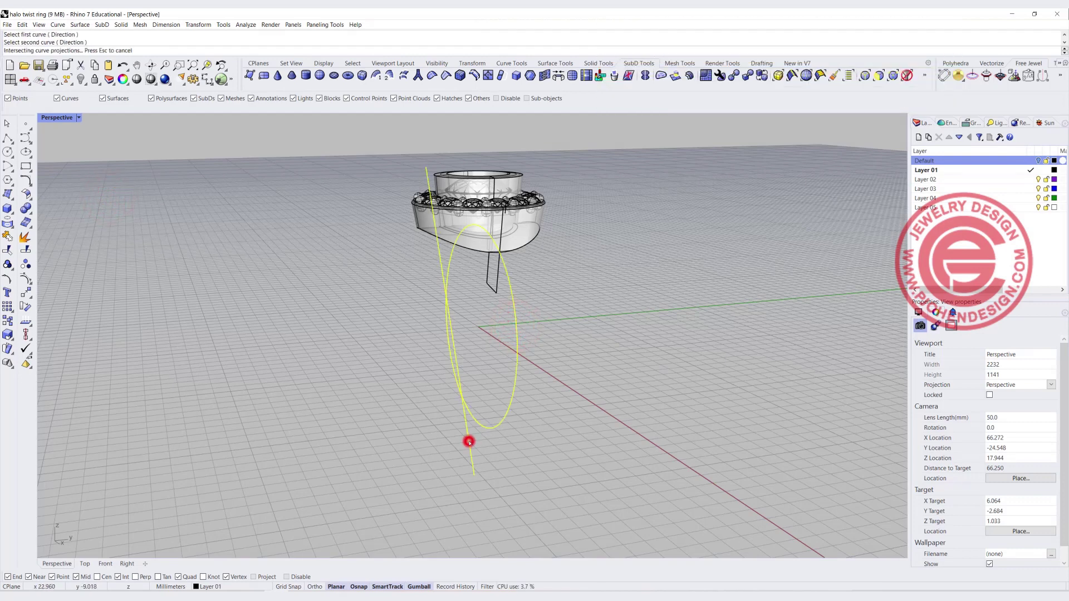
# Set the display color of the new tilted ring curve to red
pyautogui.click(489, 348)
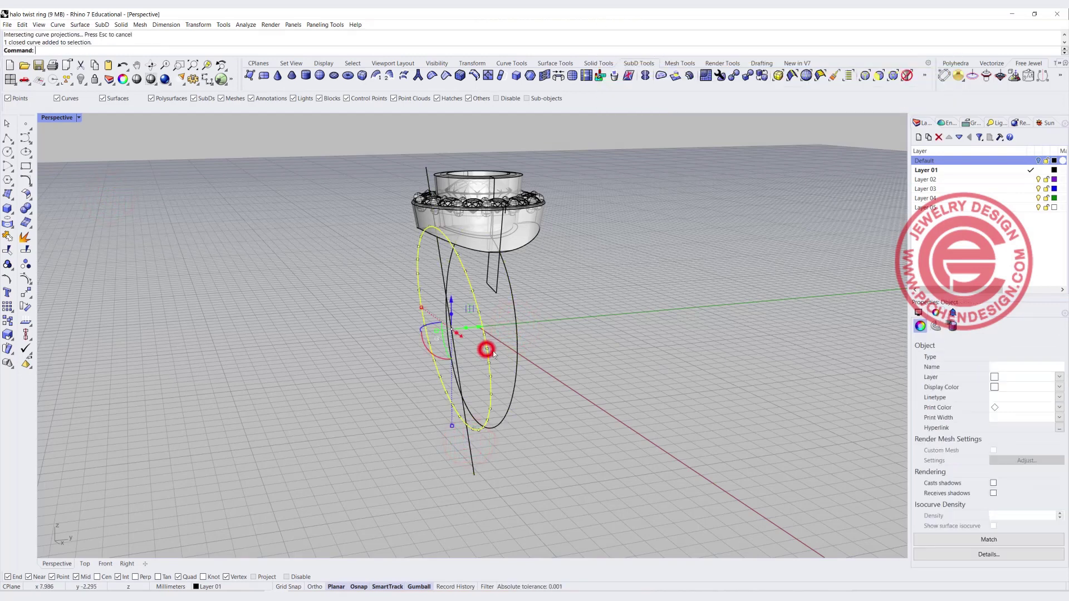
pyautogui.click(1057, 387)
pyautogui.click(1007, 431)
pyautogui.click(640, 349)
# Measure the red tilted curve with the Length command and copy the resulting value
pyautogui.moveTo(640, 349); pyautogui.dragTo(472, 246, button='right')
pyautogui.moveTo(494, 382); pyautogui.dragTo(472, 342, button='right')
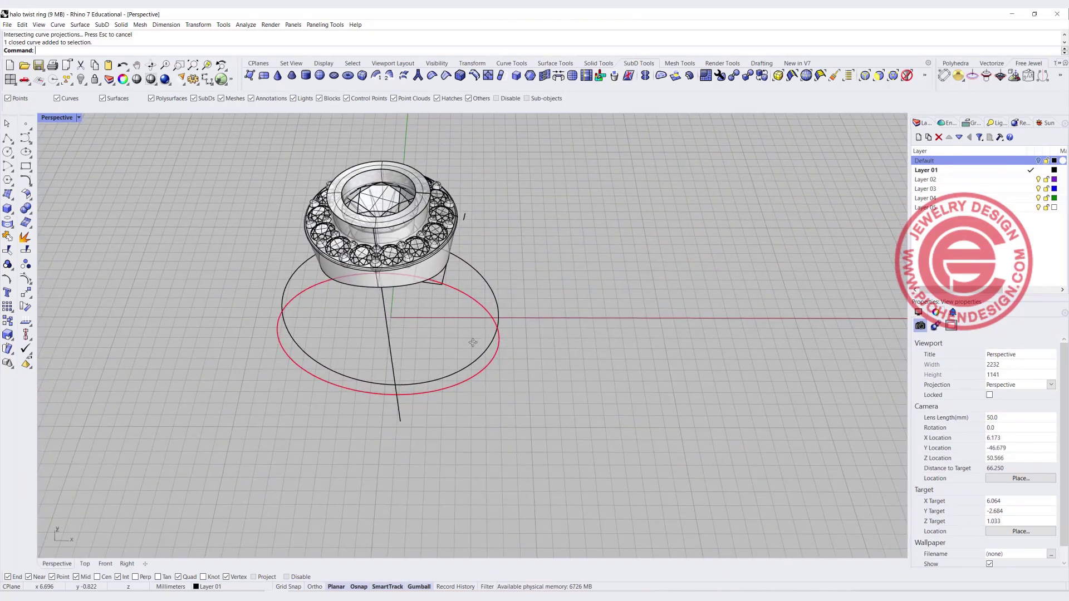
pyautogui.click(479, 311)
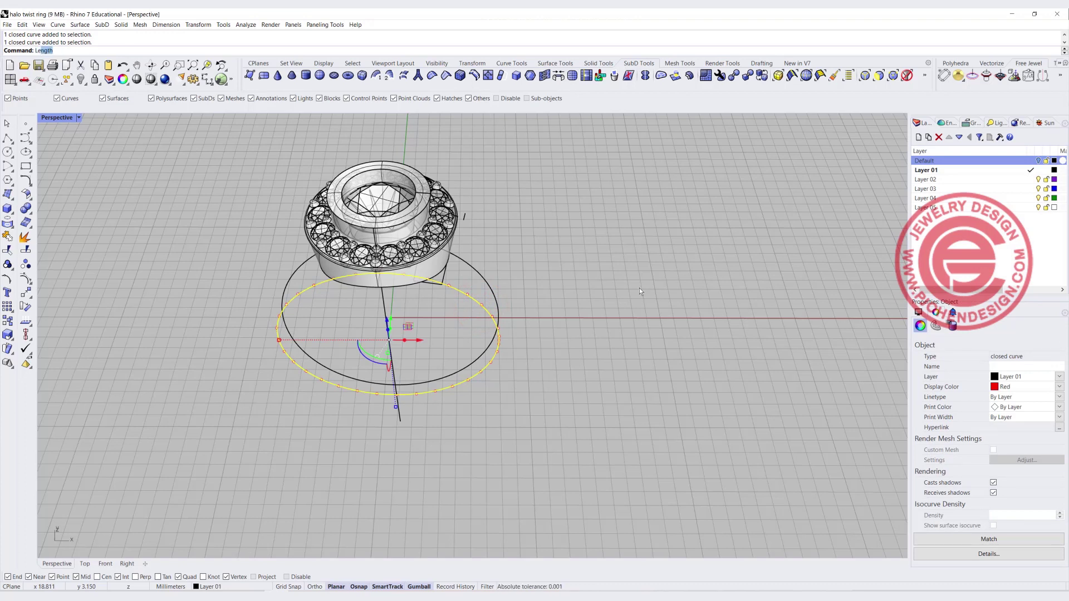
pyautogui.press('Return')
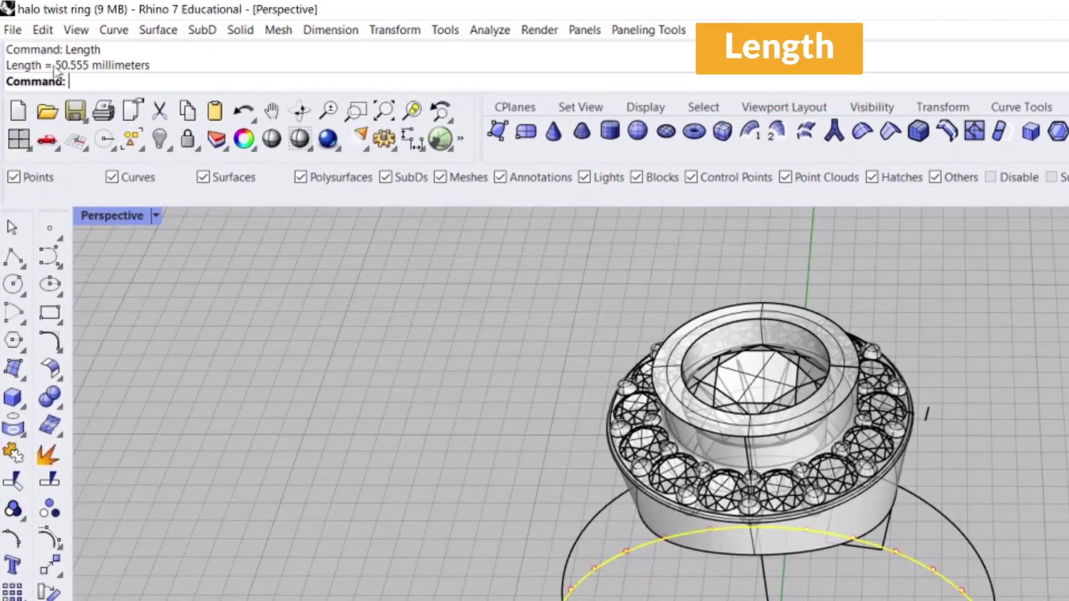
pyautogui.moveTo(54, 65); pyautogui.dragTo(88, 66)
pyautogui.hotkey('ctrl', 'c')
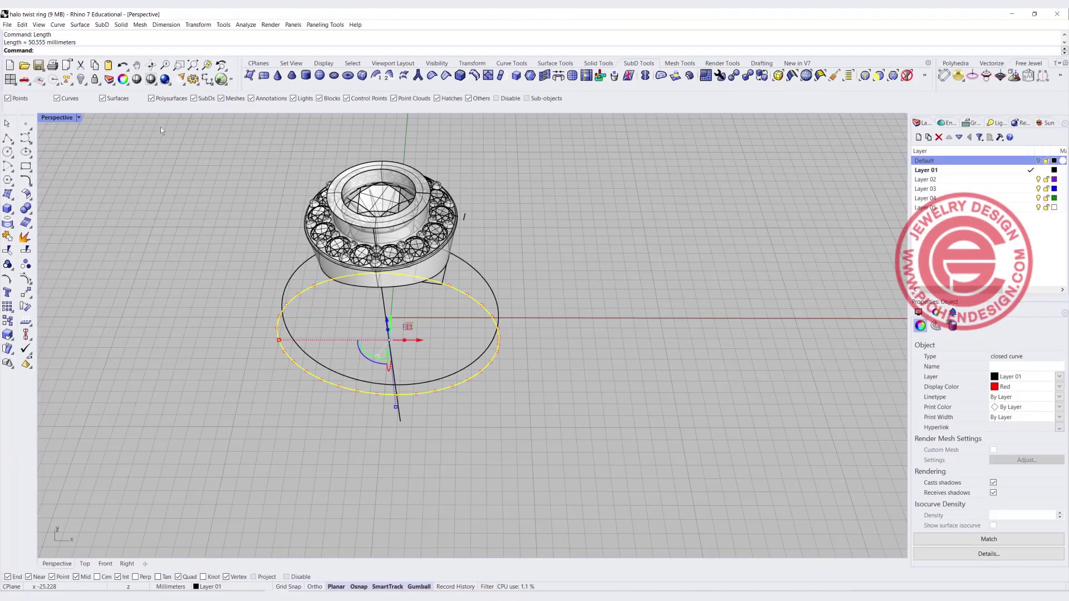
# Draw a horizontal straight line 50.555 mm long in the Top view, beside the ring, using the copied length
pyautogui.doubleClick(53, 117)
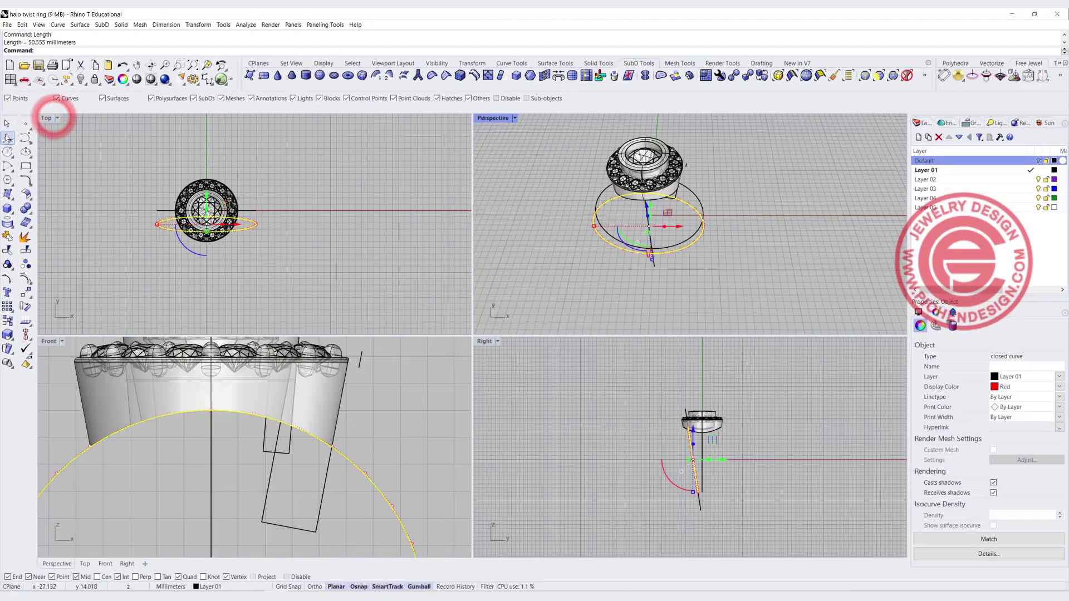
pyautogui.click(7, 137)
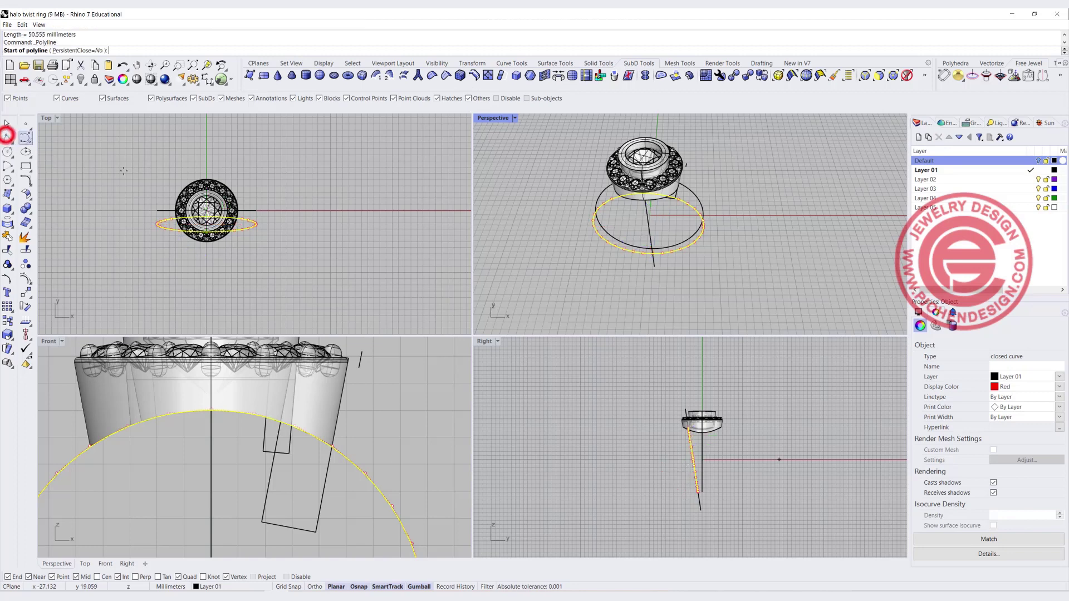
pyautogui.scroll(3, 245, 172)
pyautogui.click(256, 149)
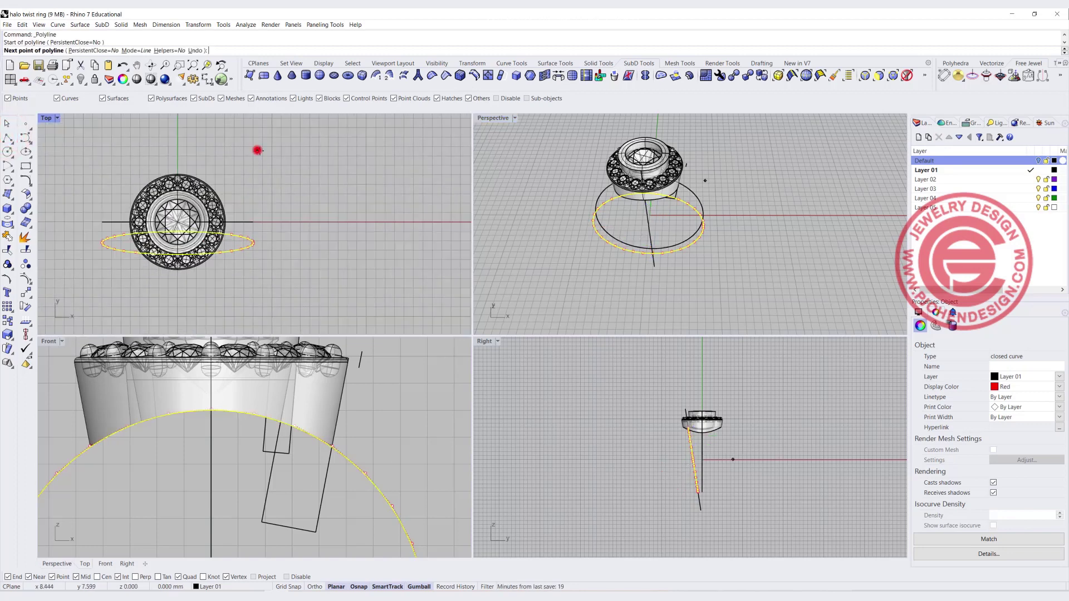
pyautogui.scroll(-2, 368, 156)
pyautogui.hotkey('ctrl', 'v')
pyautogui.press('Return')
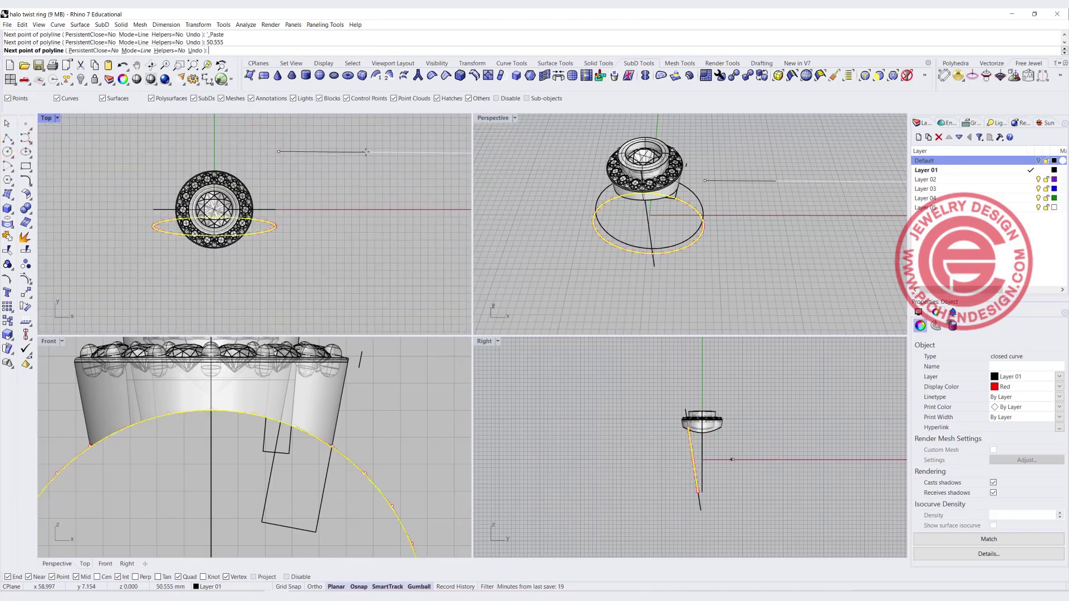
pyautogui.click(367, 152)
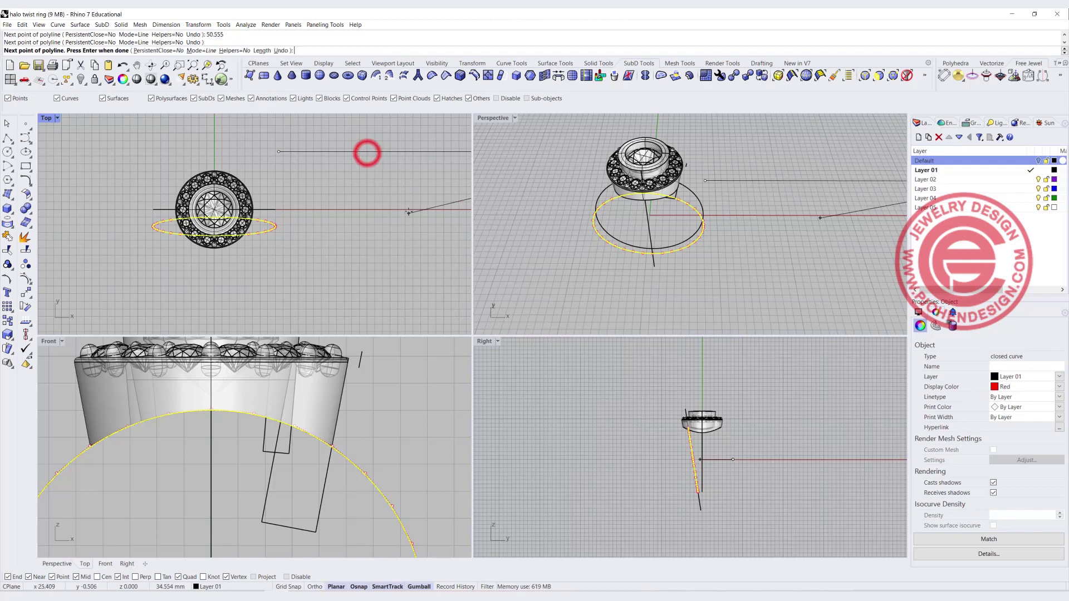
pyautogui.scroll(-3, 365, 154)
pyautogui.moveTo(365, 155); pyautogui.dragTo(162, 167, button='right')
pyautogui.press('Return')
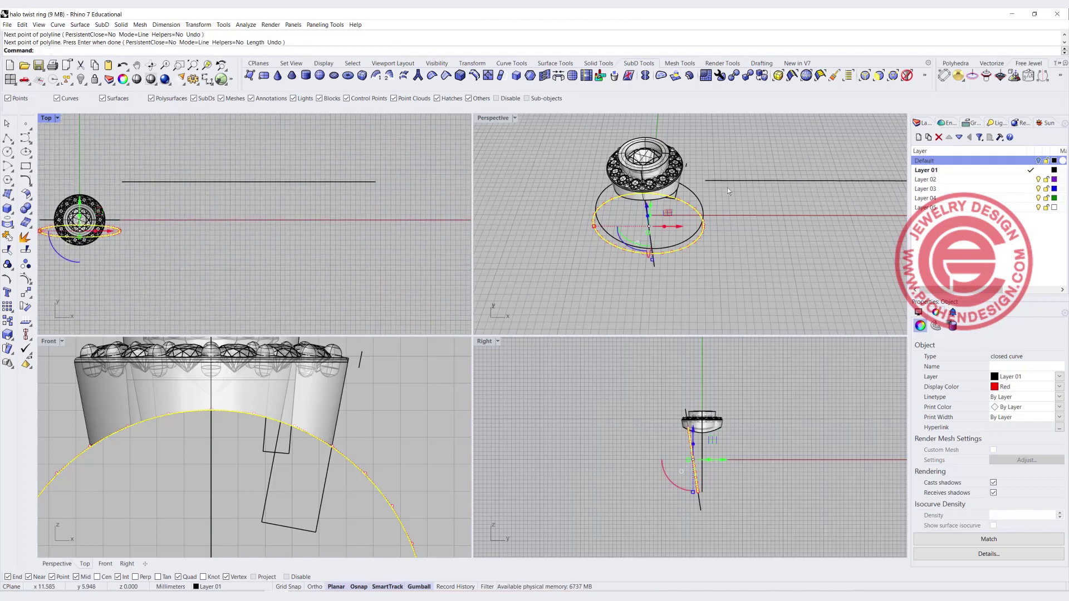
pyautogui.click(731, 216)
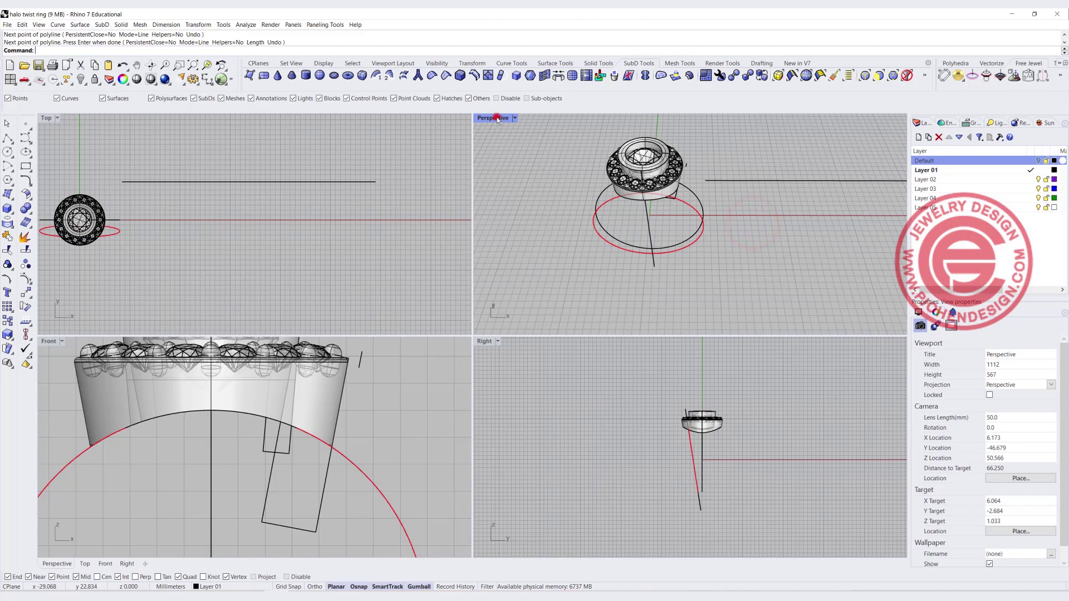
pyautogui.doubleClick(494, 118)
pyautogui.scroll(-3, 593, 196)
pyautogui.keyDown('shift'); pyautogui.moveTo(588, 232); pyautogui.dragTo(355, 236, button='right'); pyautogui.keyUp('shift')
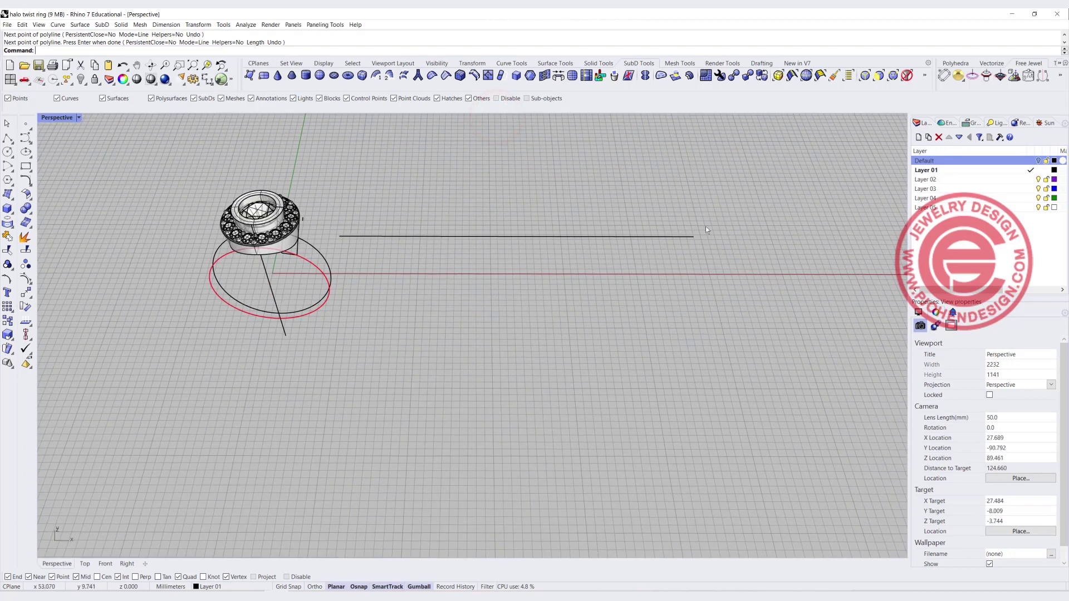
pyautogui.doubleClick(52, 118)
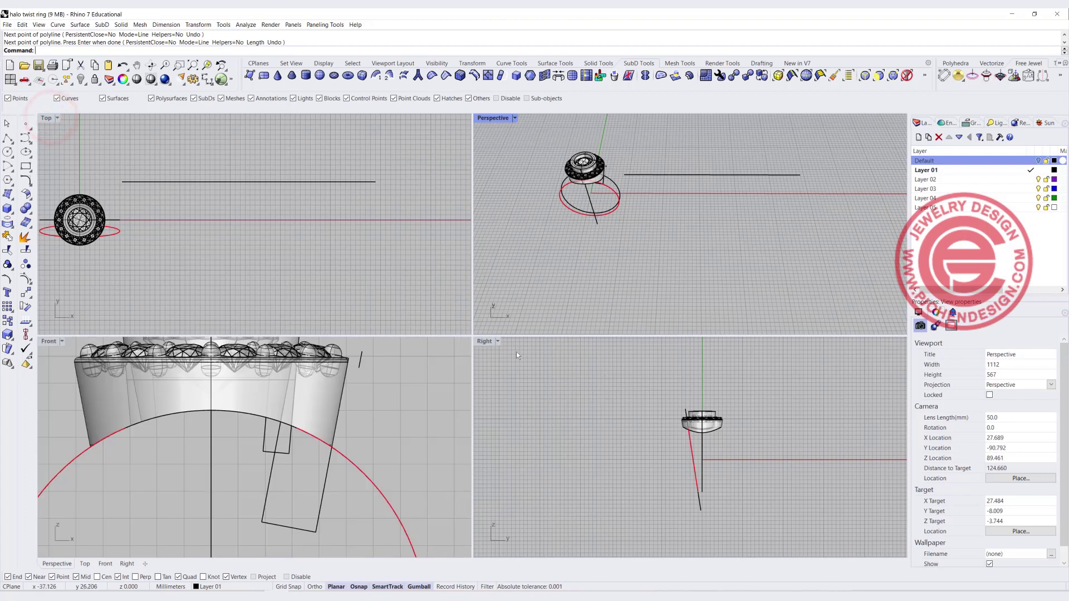
# Place a point object at the far end of the straight line beside the ring
pyautogui.moveTo(771, 208); pyautogui.dragTo(685, 199, button='right')
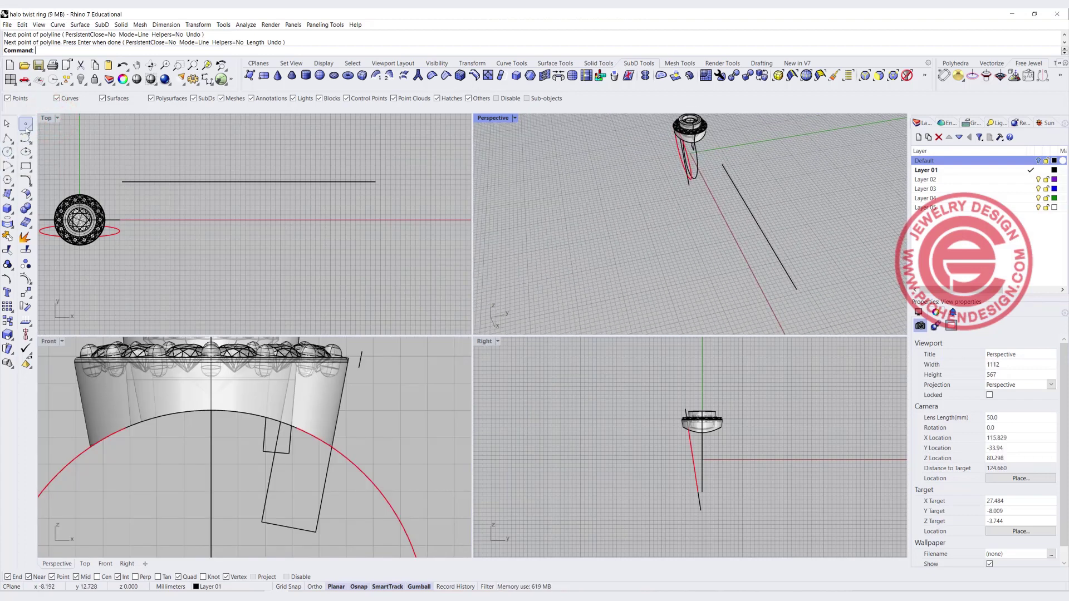
pyautogui.click(793, 288)
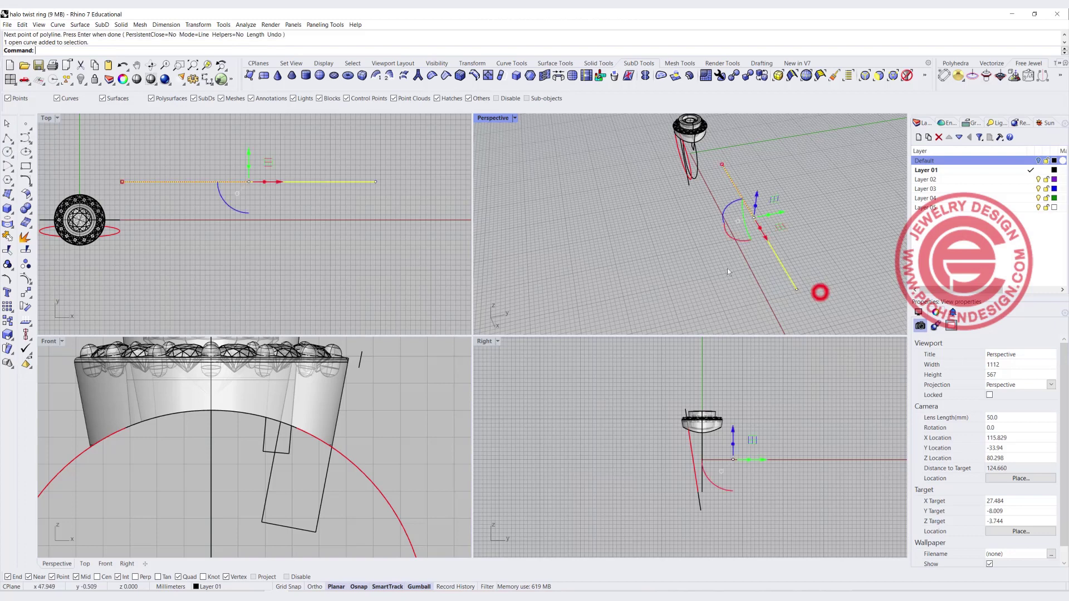
pyautogui.press('Escape')
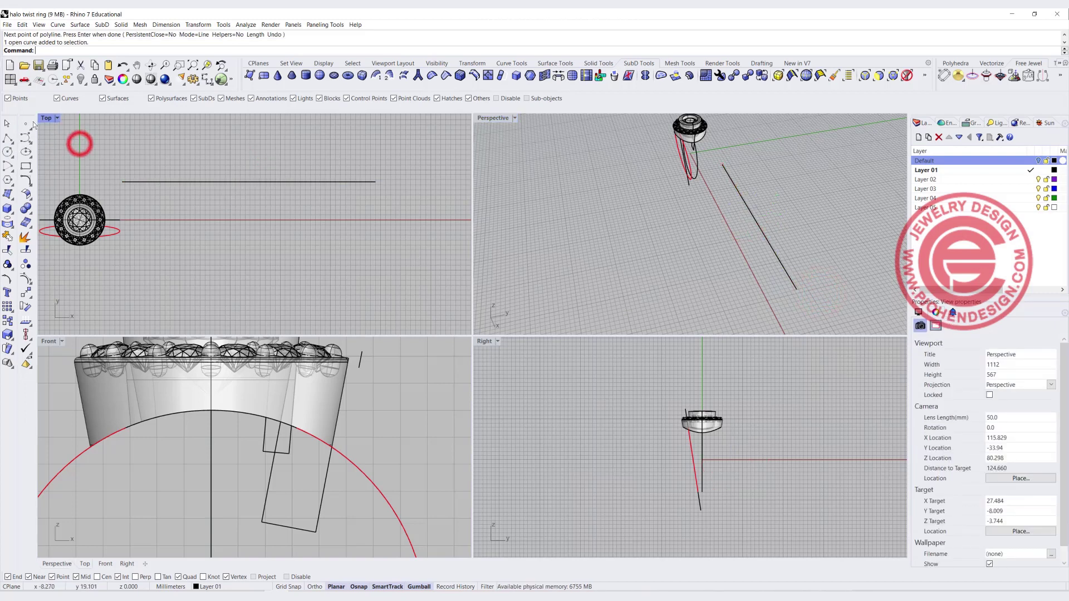
pyautogui.click(26, 123)
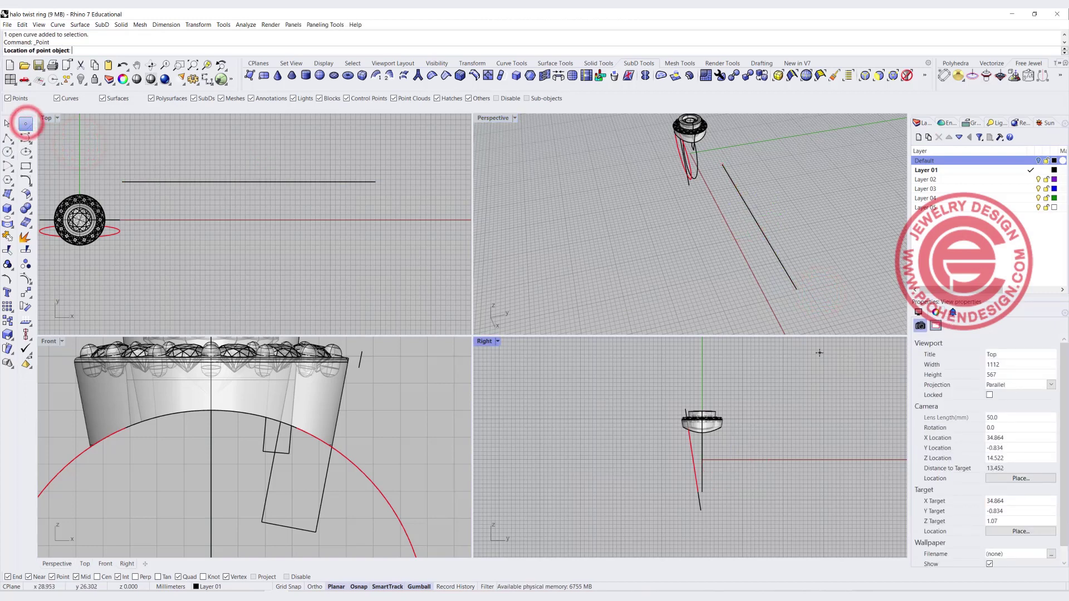
pyautogui.click(796, 290)
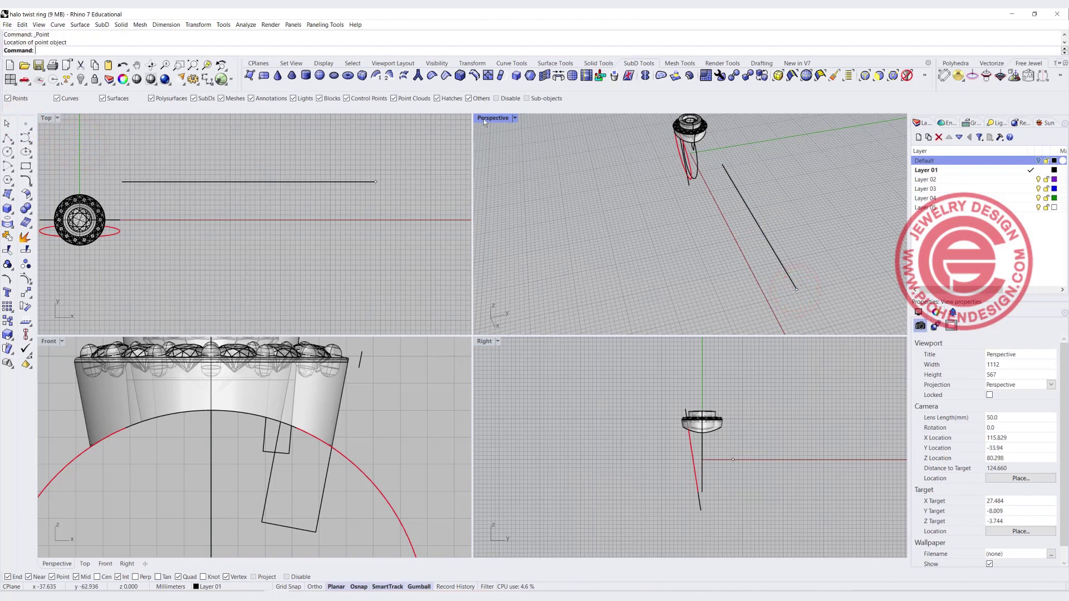
# Draw a small circle about one grid square across in the Right view and move it to overlap the point off-centre
pyautogui.doubleClick(482, 341)
pyautogui.scroll(10, 479, 345)
pyautogui.scroll(-3, 474, 344)
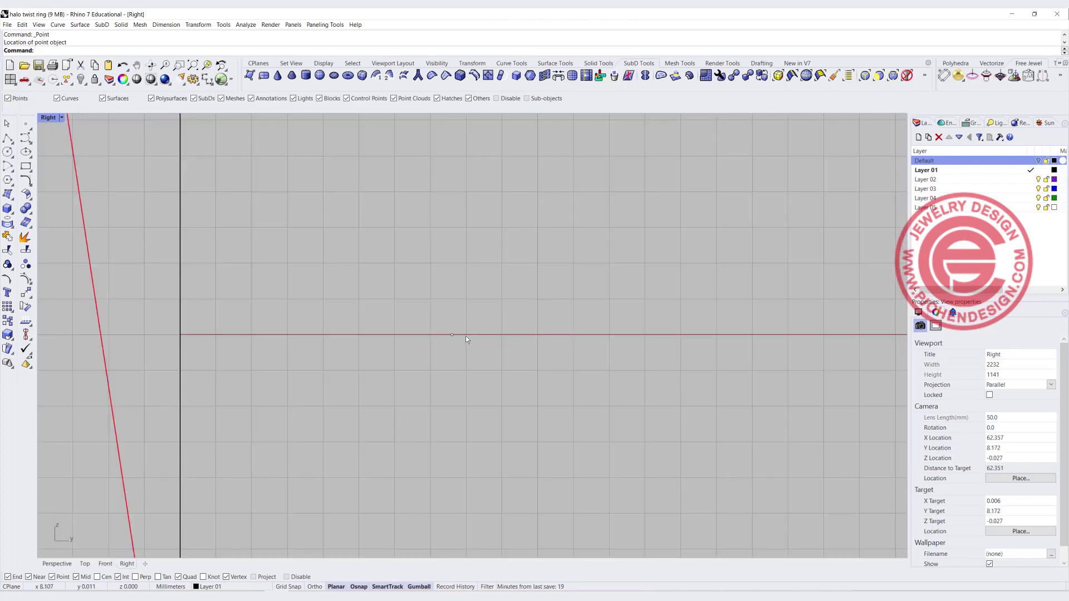
pyautogui.click(6, 151)
pyautogui.click(433, 351)
pyautogui.click(447, 358)
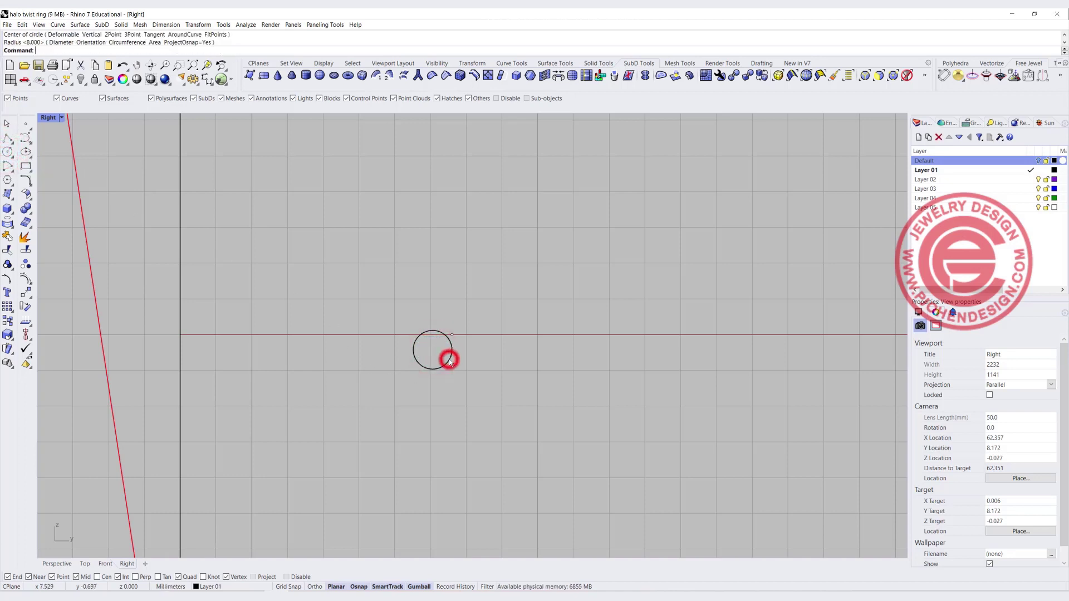
pyautogui.moveTo(452, 329); pyautogui.dragTo(460, 324)
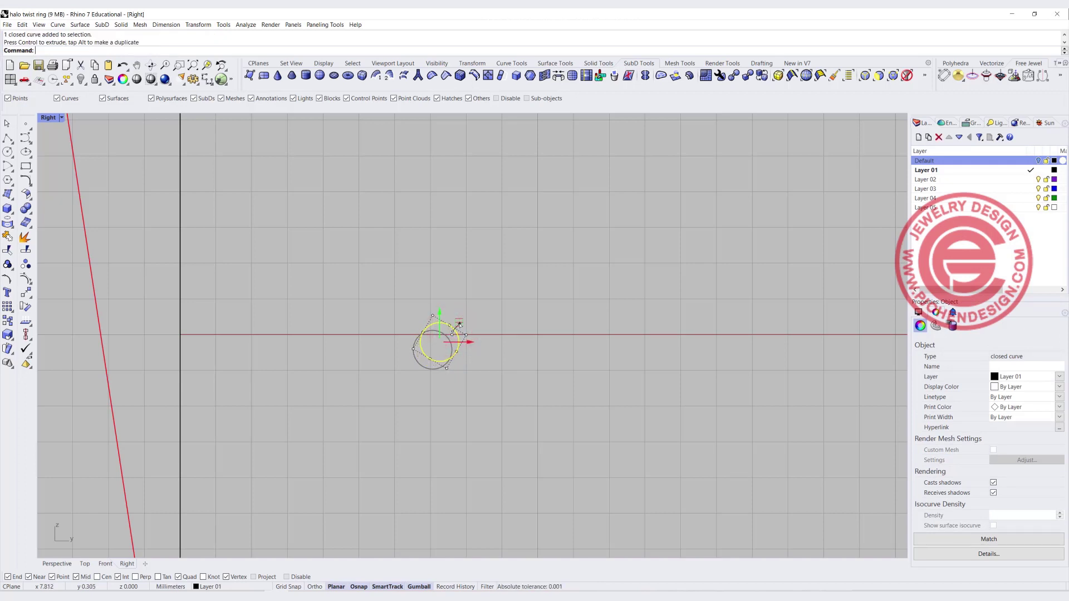
pyautogui.click(479, 372)
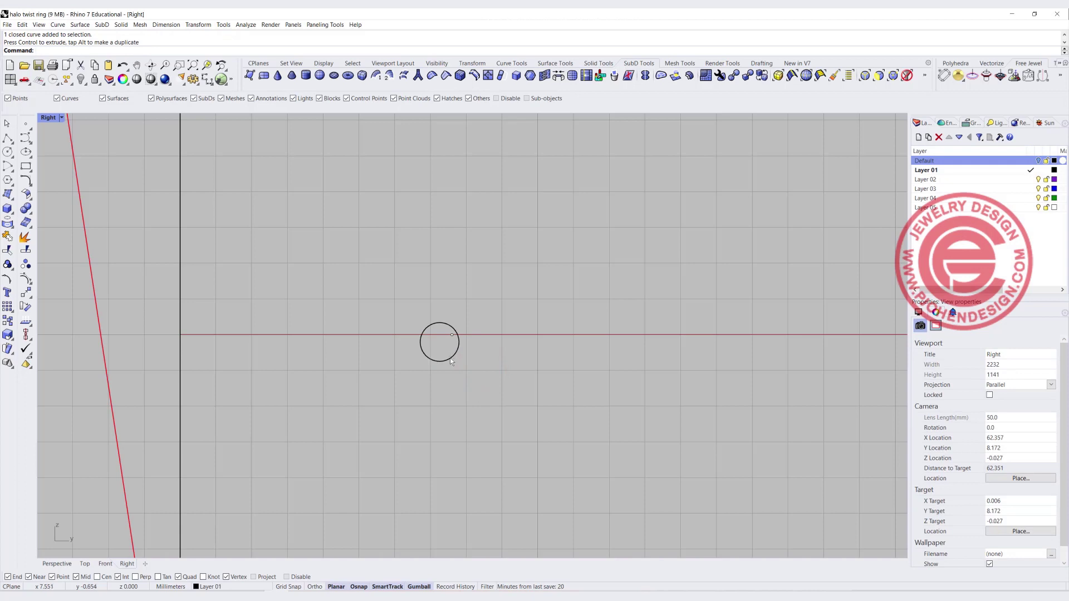
pyautogui.click(450, 356)
pyautogui.click(478, 361)
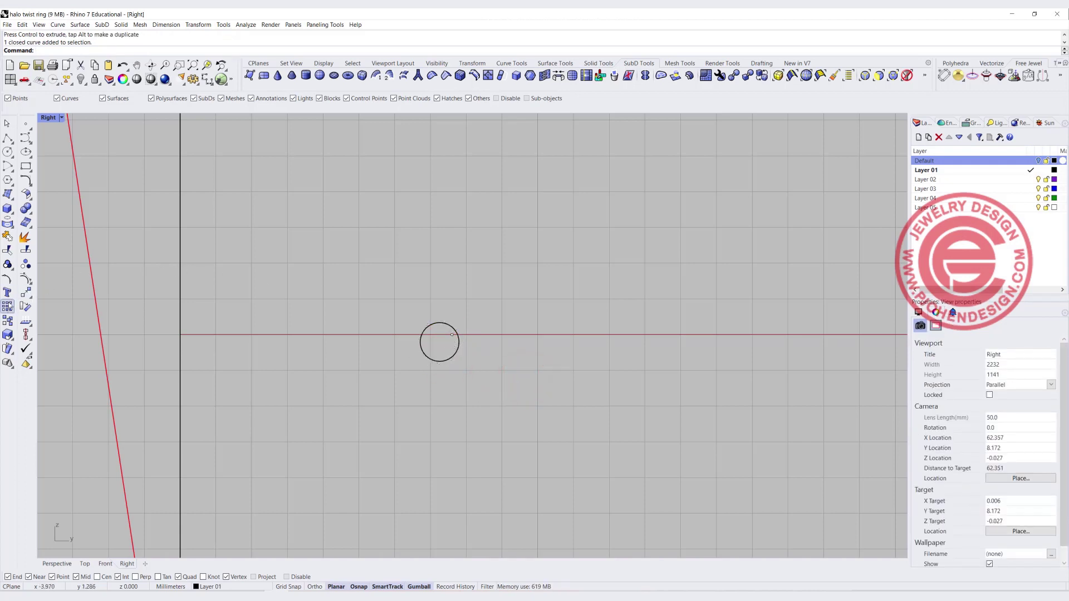
# Polar array the small circle around the point with 3 items over 360 degrees
pyautogui.click(37, 312)
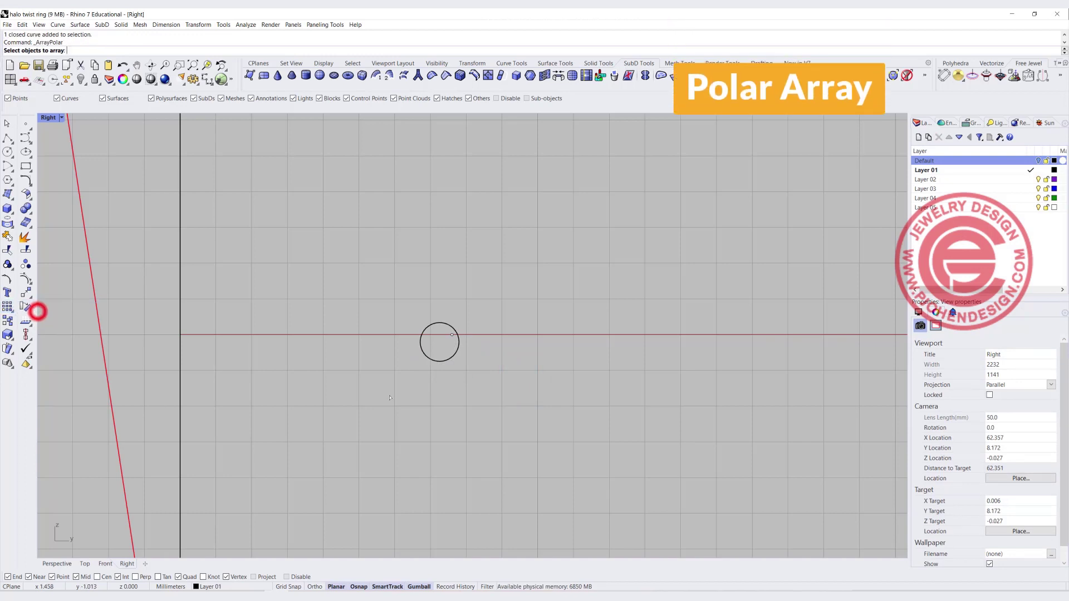
pyautogui.click(439, 361)
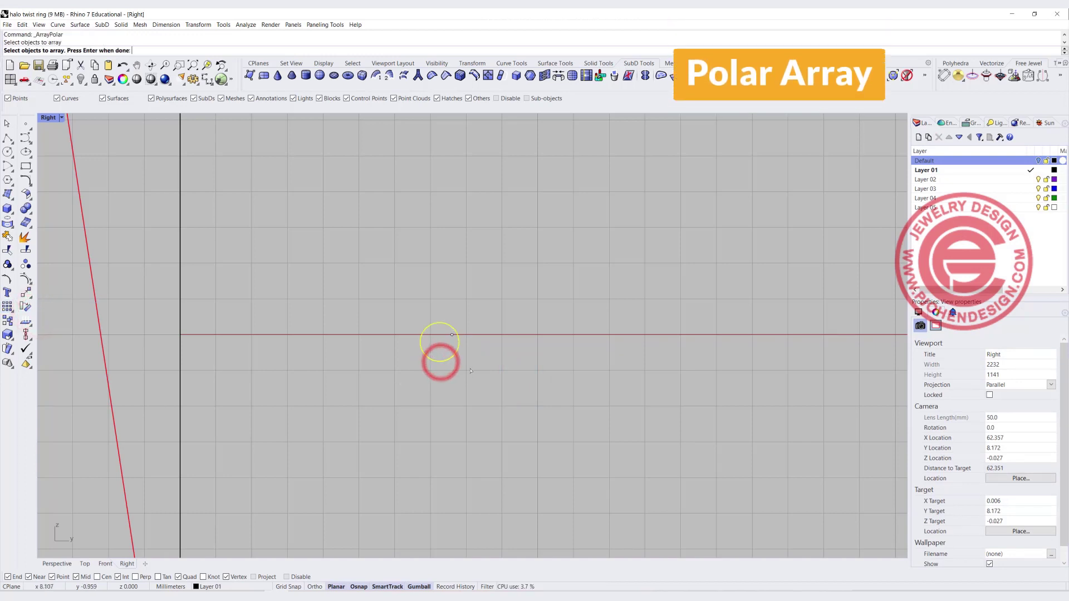
pyautogui.press('Return')
pyautogui.click(452, 335)
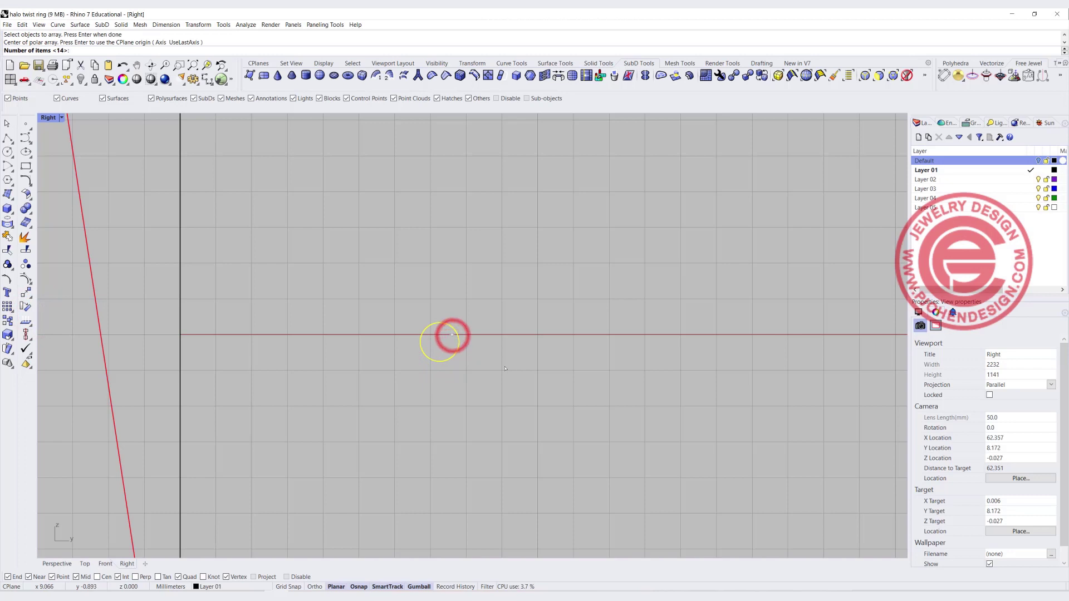
pyautogui.write('3')
pyautogui.press('Return')
pyautogui.press('Return')
pyautogui.press('Return')
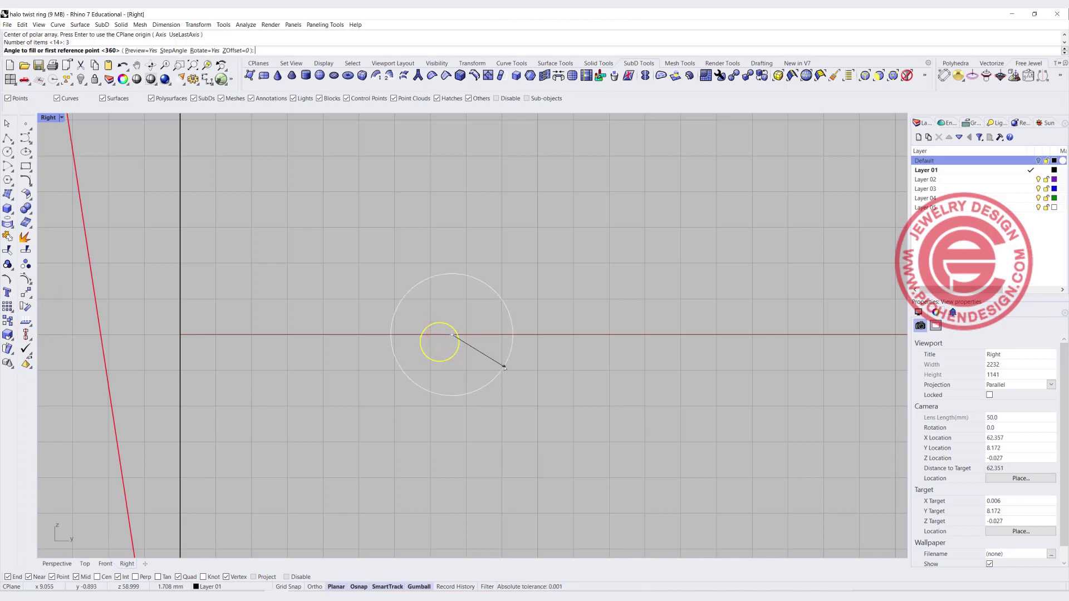
pyautogui.scroll(3, 459, 338)
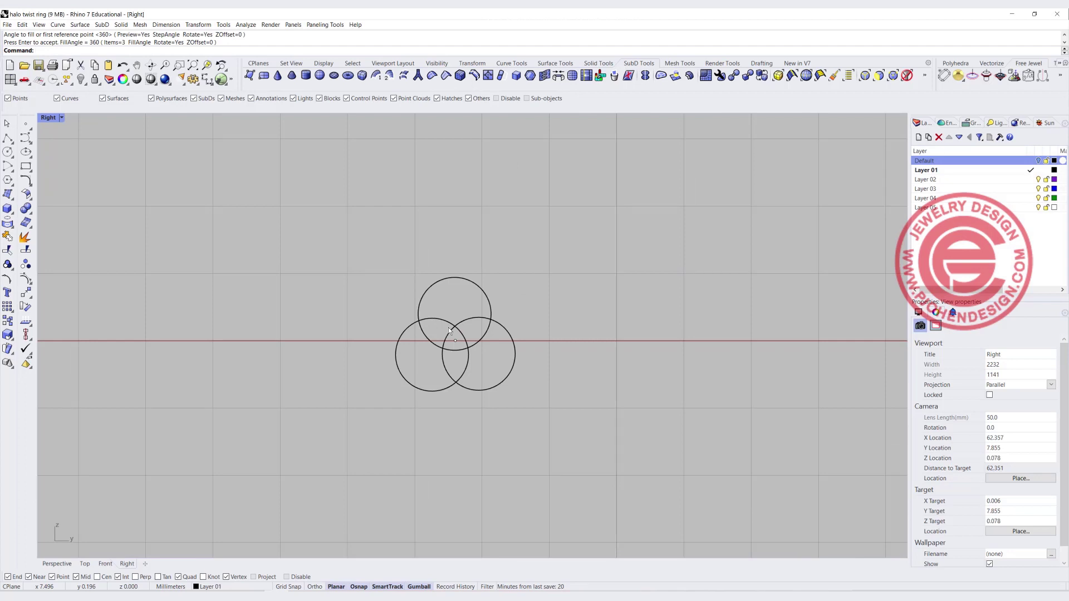
# Trim away the overlapping inner arcs of the three circles, leaving only the outer trefoil outline
pyautogui.click(13, 249)
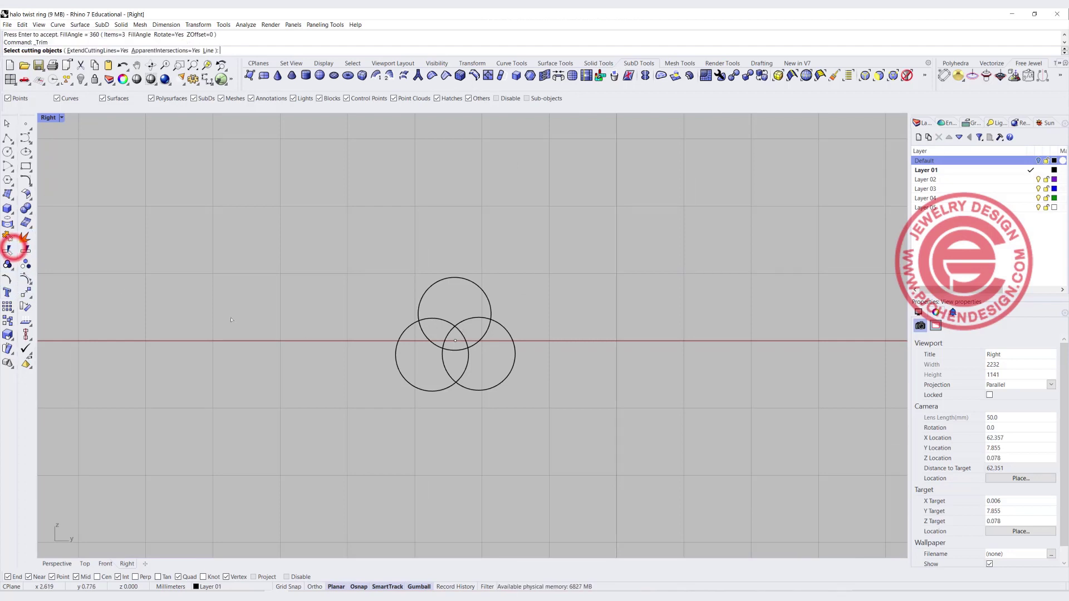
pyautogui.click(487, 323)
pyautogui.click(488, 320)
pyautogui.click(444, 322)
pyautogui.press('Return')
pyautogui.click(491, 338)
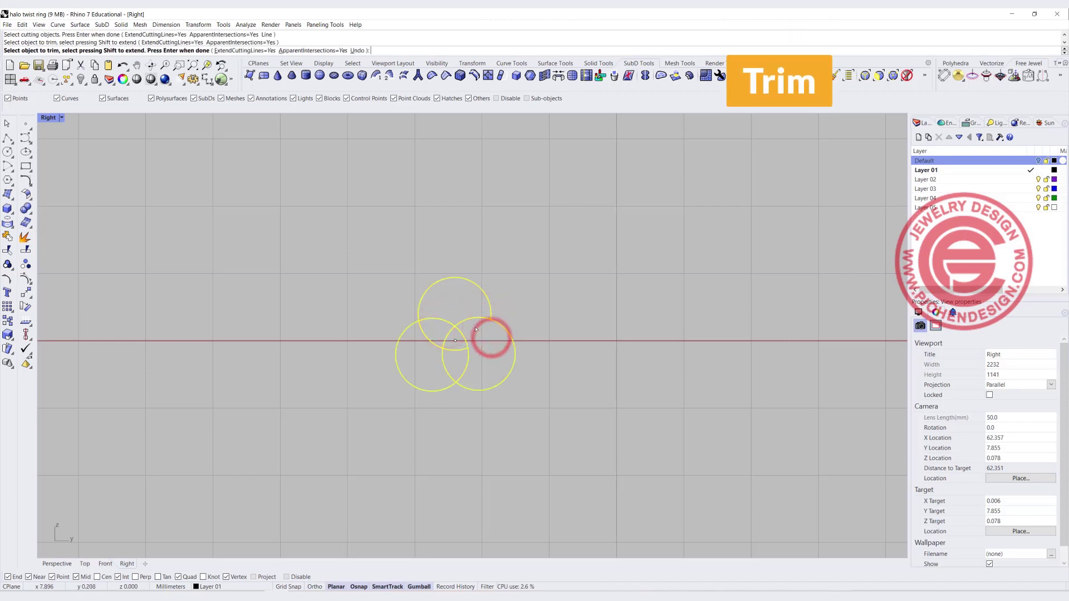
pyautogui.click(474, 326)
pyautogui.click(435, 356)
pyautogui.click(478, 363)
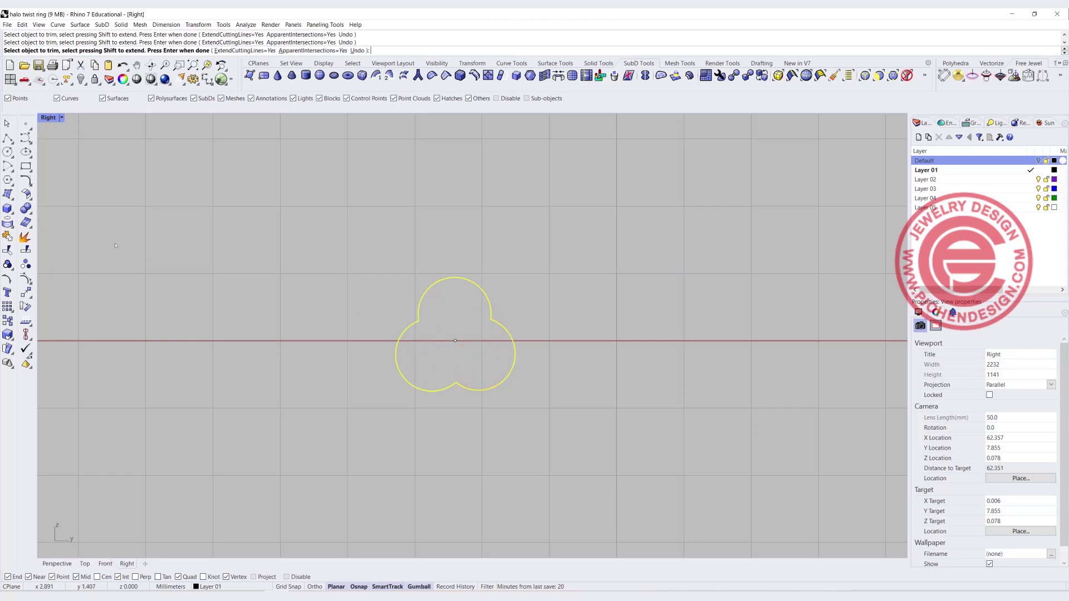
pyautogui.press('Return')
# Join the three trimmed arcs into one closed curve
pyautogui.hotkey('ctrl', 'a')
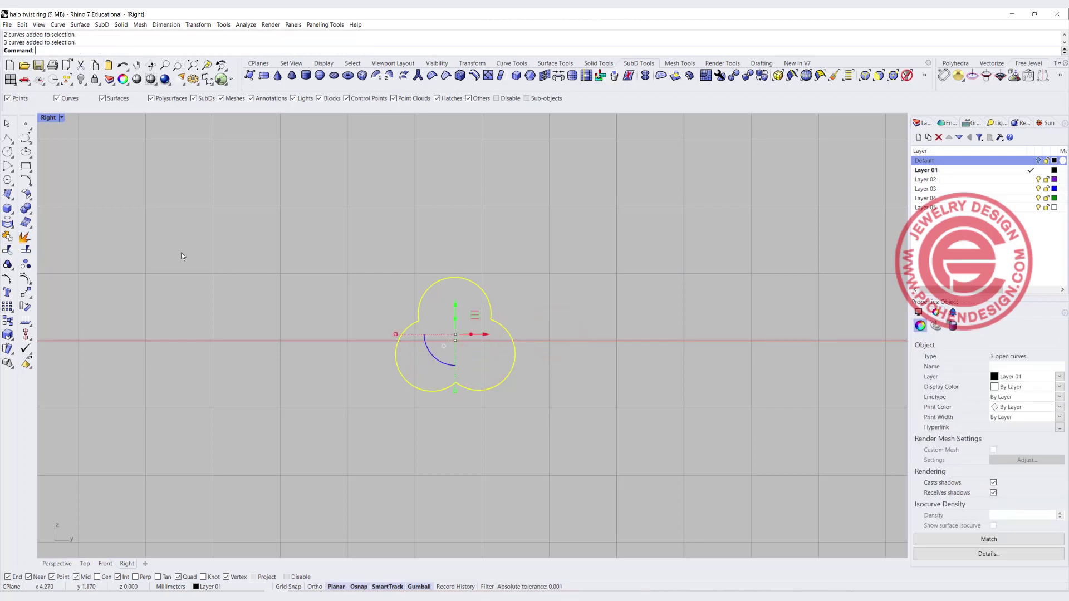
pyautogui.click(7, 237)
pyautogui.click(392, 289)
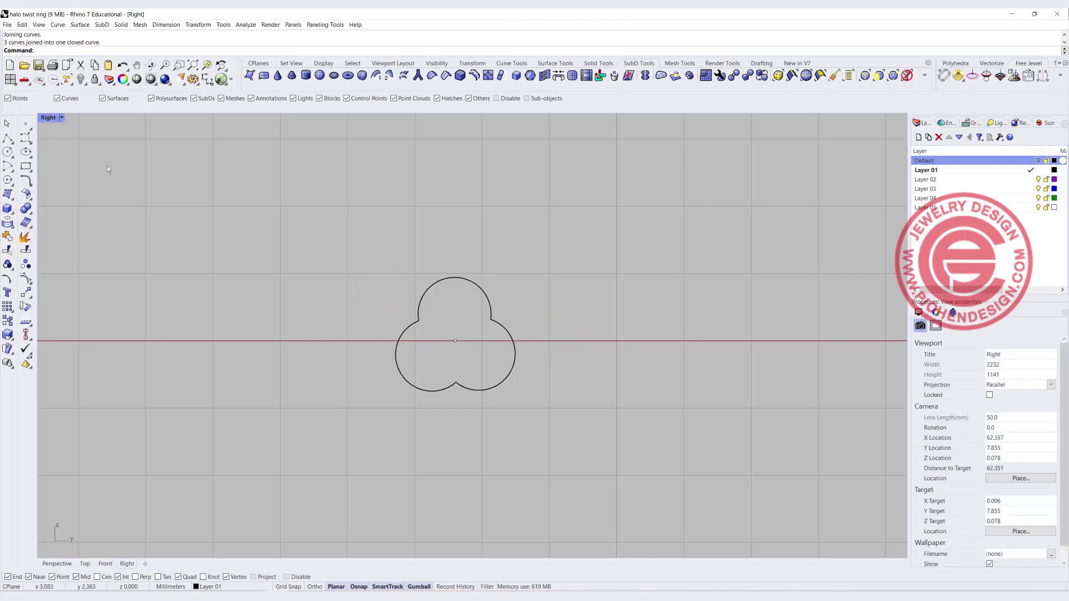
# Measure the trefoil's overall width with a horizontal linear dimension and delete the dimension
pyautogui.click(206, 79)
pyautogui.click(395, 354)
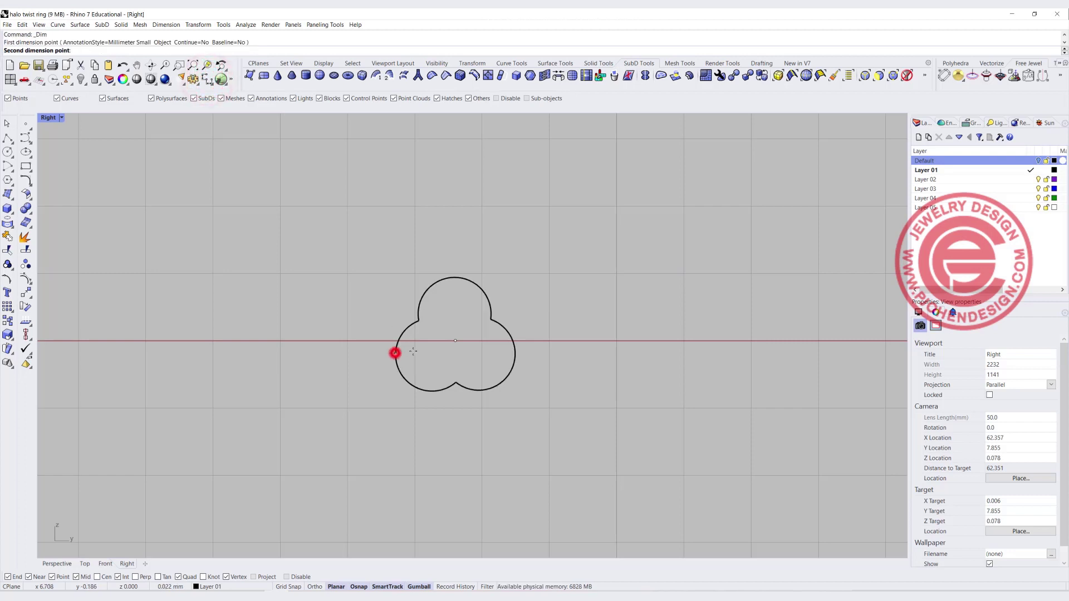
pyautogui.click(518, 353)
pyautogui.click(521, 245)
pyautogui.scroll(-4, 529, 251)
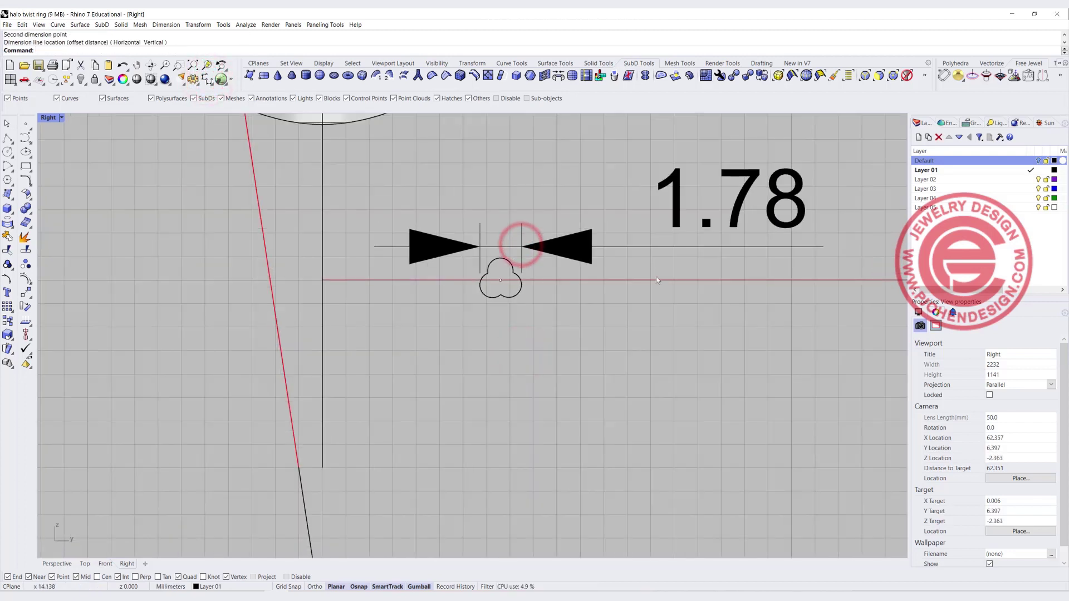
pyautogui.scroll(4, 557, 261)
pyautogui.scroll(-2, 518, 234)
pyautogui.moveTo(583, 257); pyautogui.dragTo(531, 277, button='right')
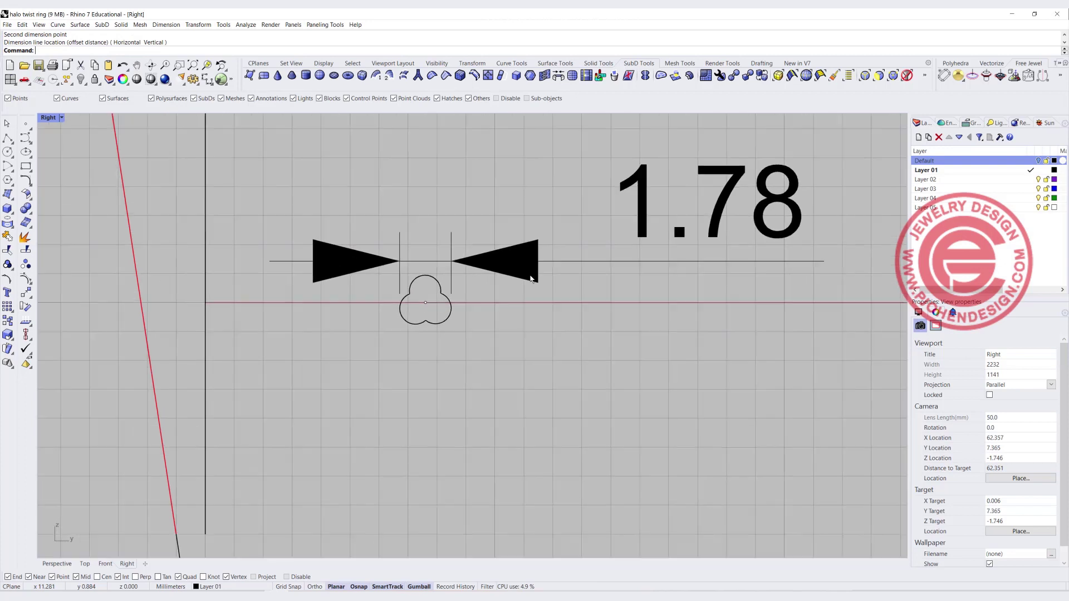
pyautogui.click(510, 277)
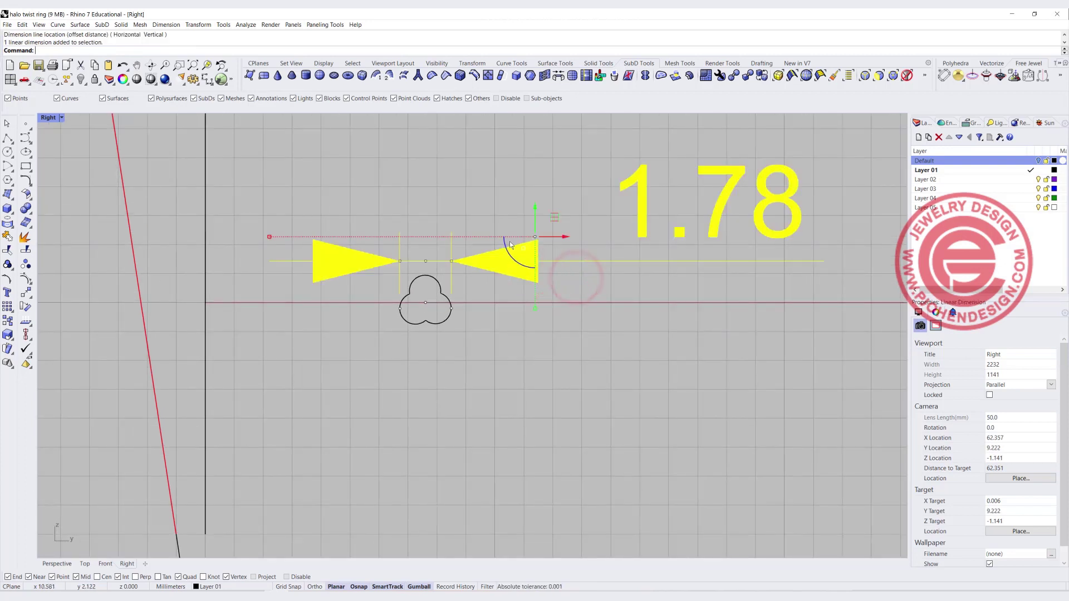
pyautogui.press('Delete')
# Fillet all inner corners of the trefoil profile with a radius of 0.1
pyautogui.scroll(3, 425, 282)
pyautogui.scroll(3, 410, 300)
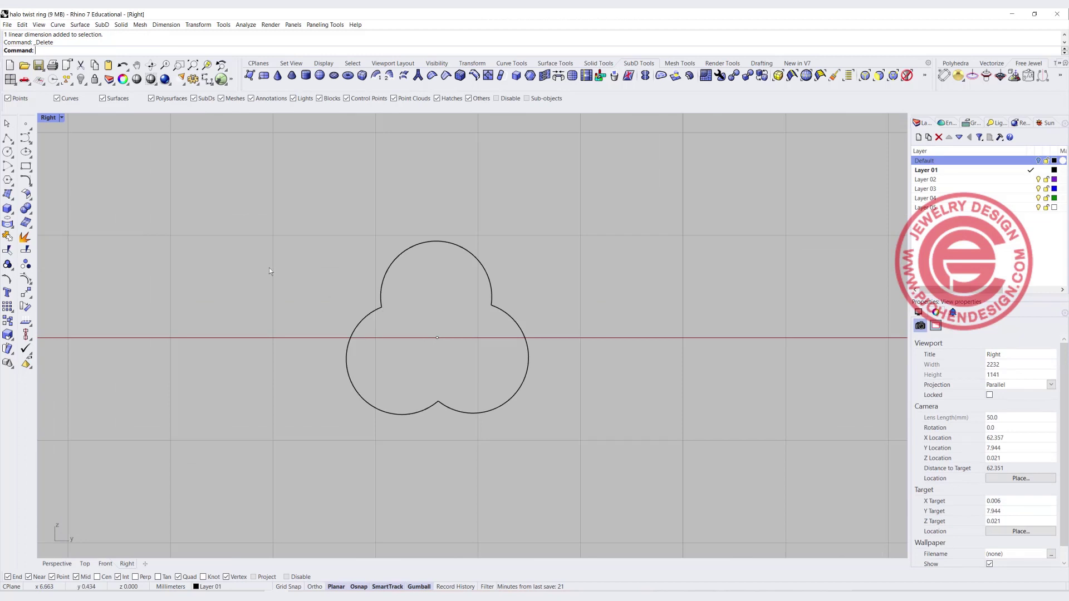
pyautogui.click(32, 188)
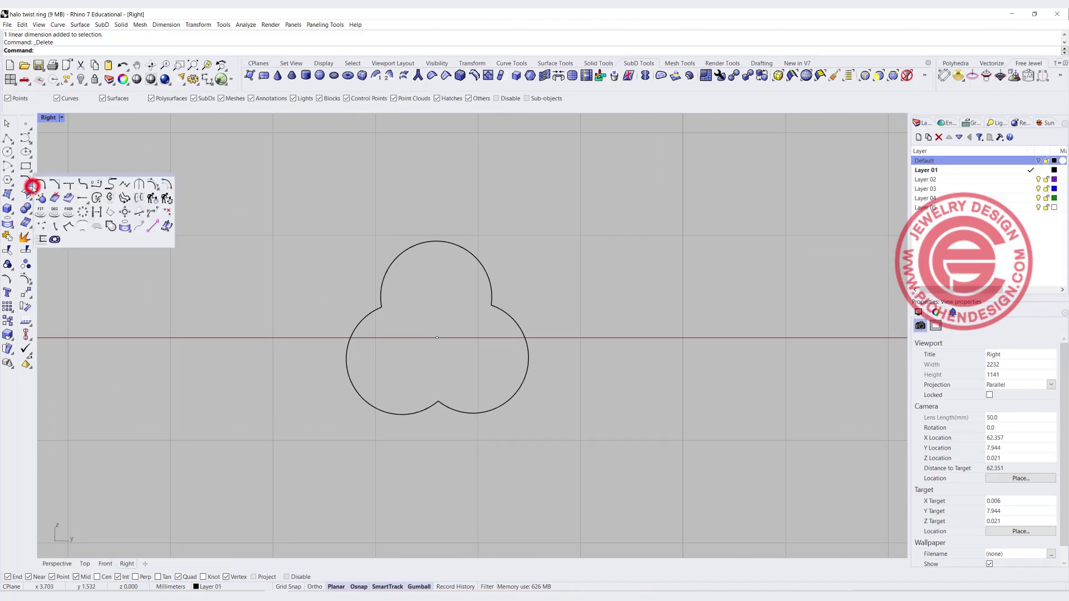
pyautogui.click(14, 178)
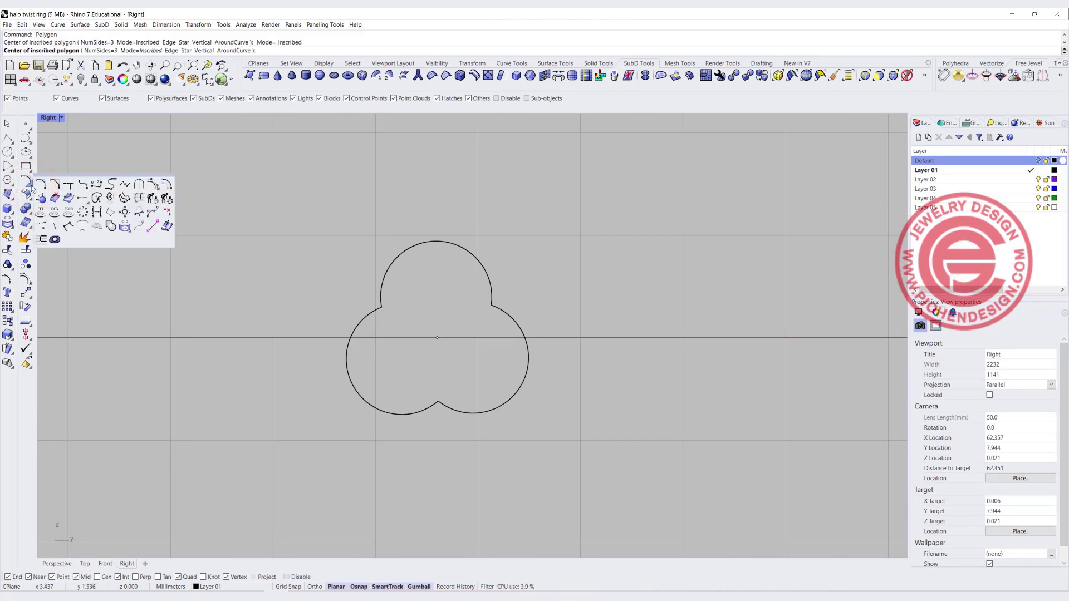
pyautogui.click(83, 186)
pyautogui.click(496, 306)
pyautogui.press('Return')
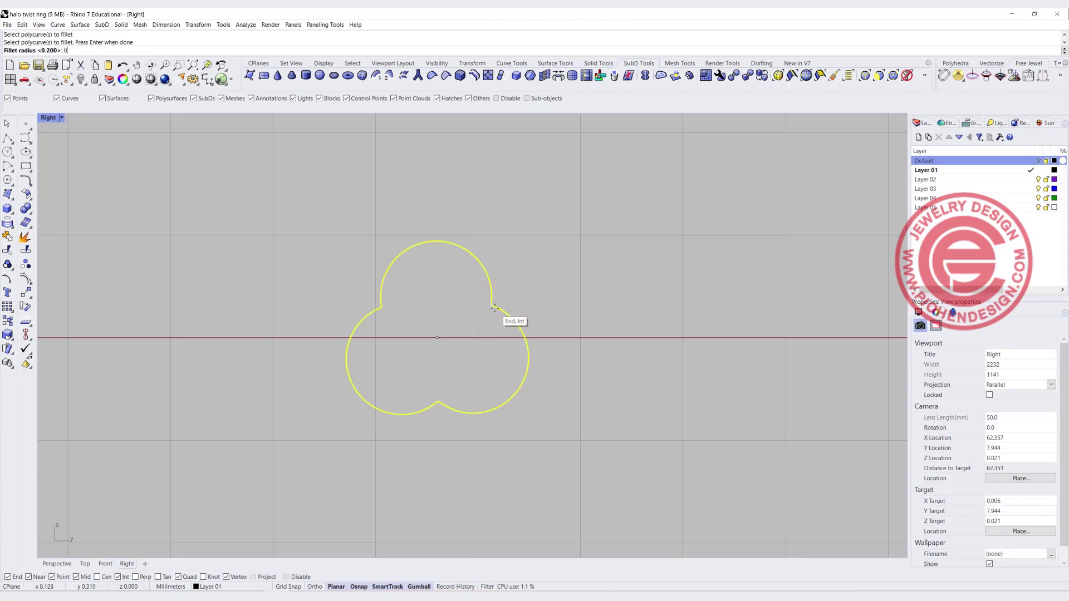
pyautogui.press('Return')
pyautogui.scroll(3, 487, 308)
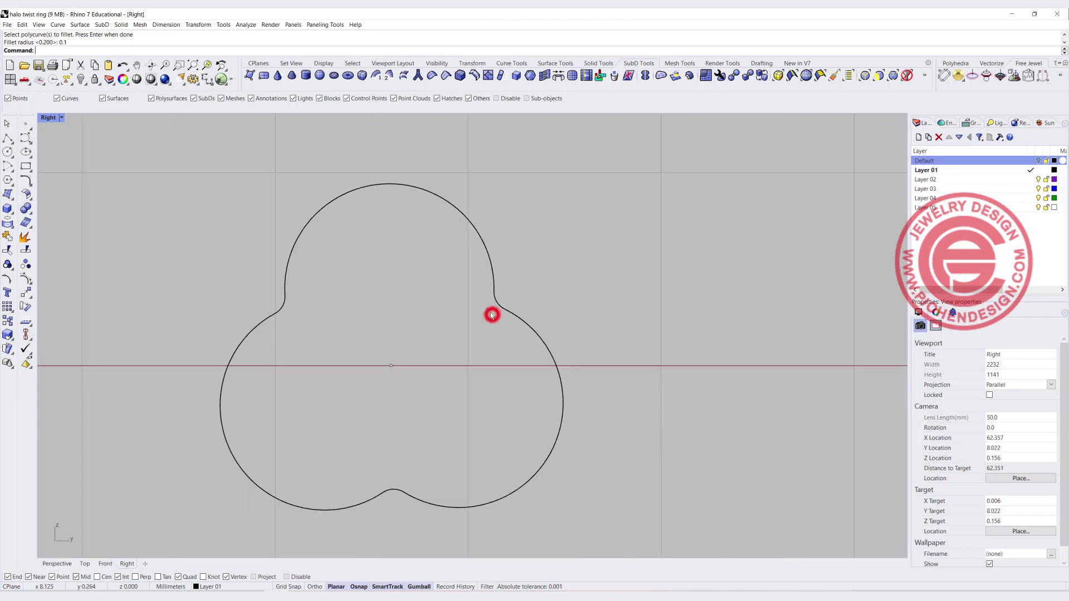
pyautogui.scroll(-4, 408, 271)
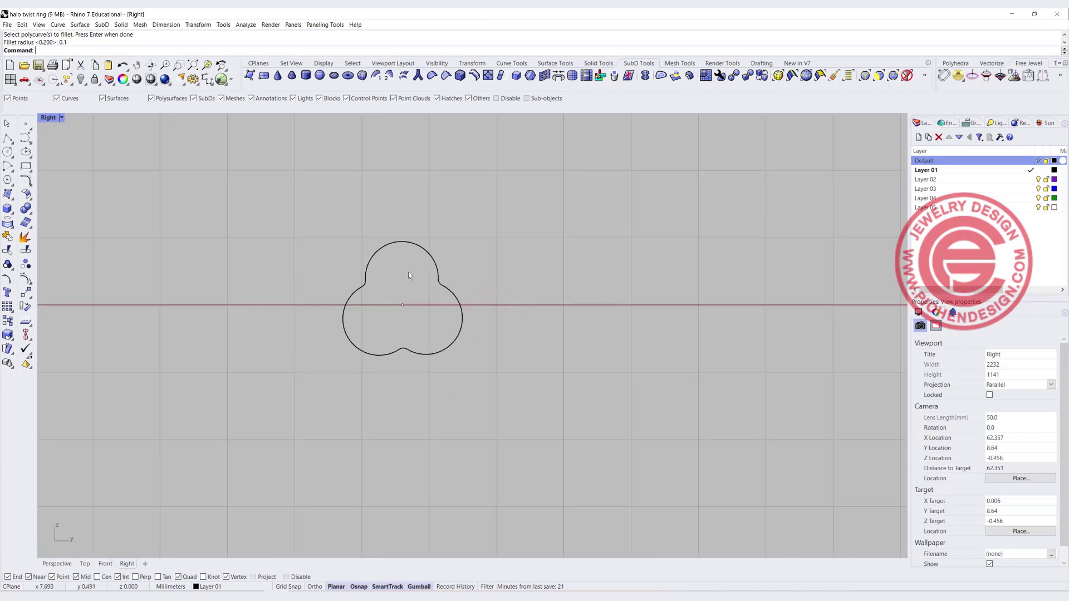
# Align the trefoil profile and the straight line with Align Right, placing the trefoil at the line's far right end
pyautogui.doubleClick(47, 118)
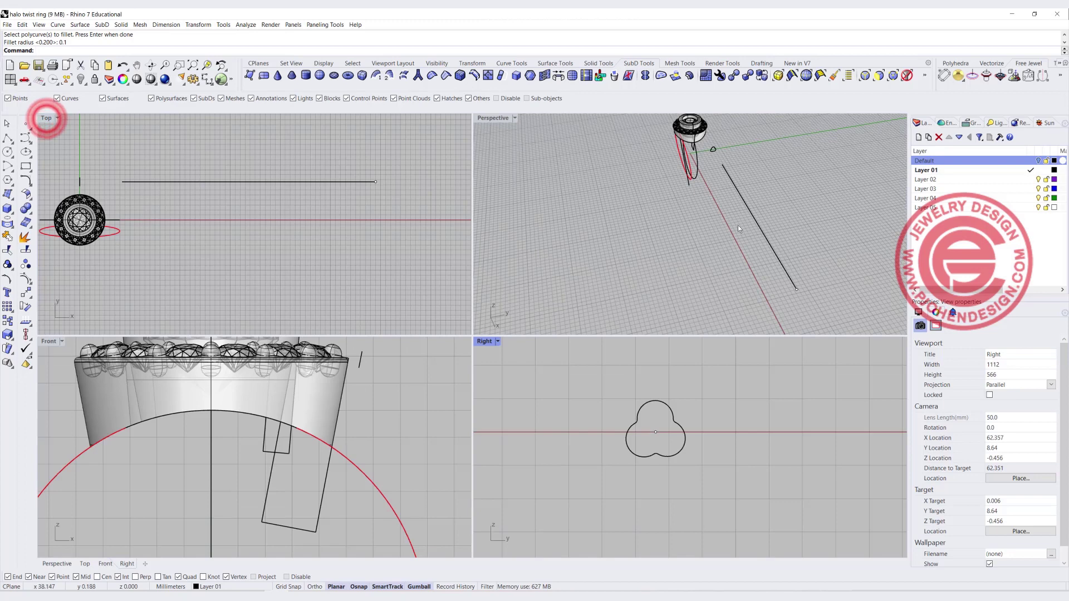
pyautogui.scroll(6, 697, 186)
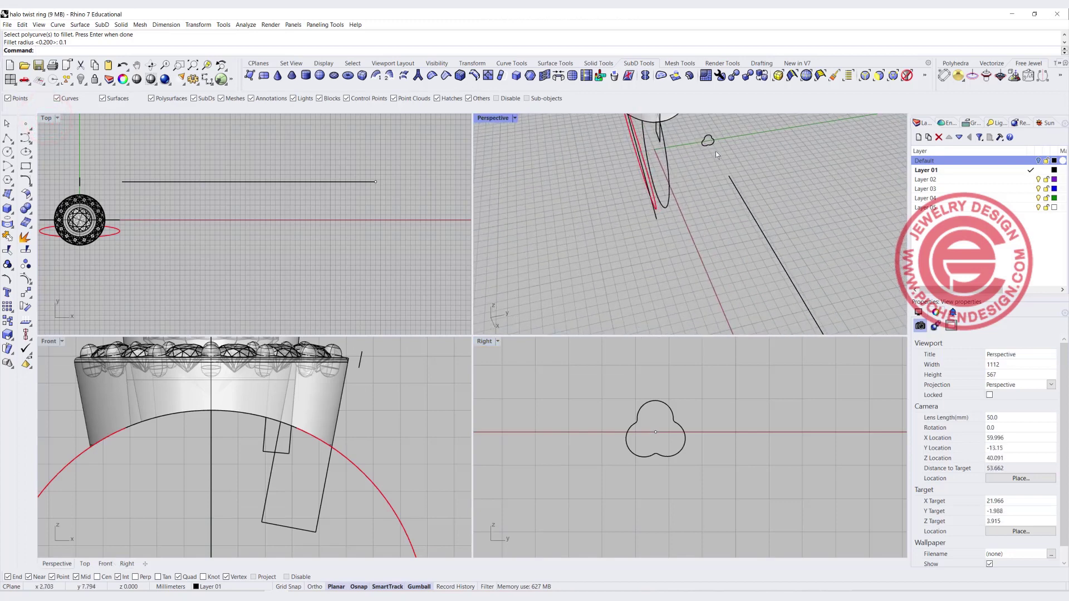
pyautogui.click(701, 144)
pyautogui.scroll(-2, 244, 220)
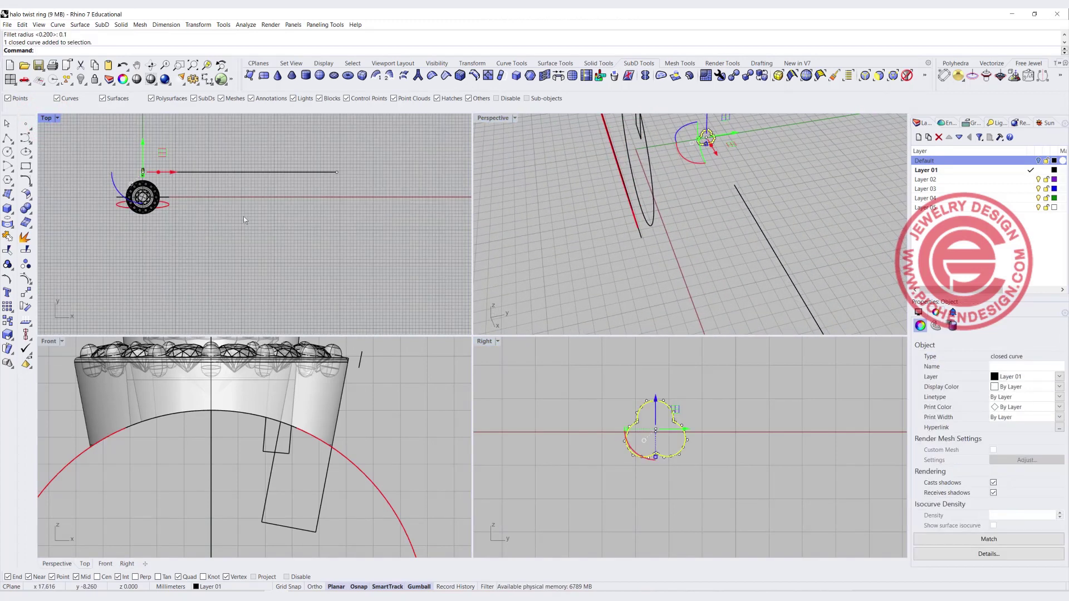
pyautogui.click(344, 175)
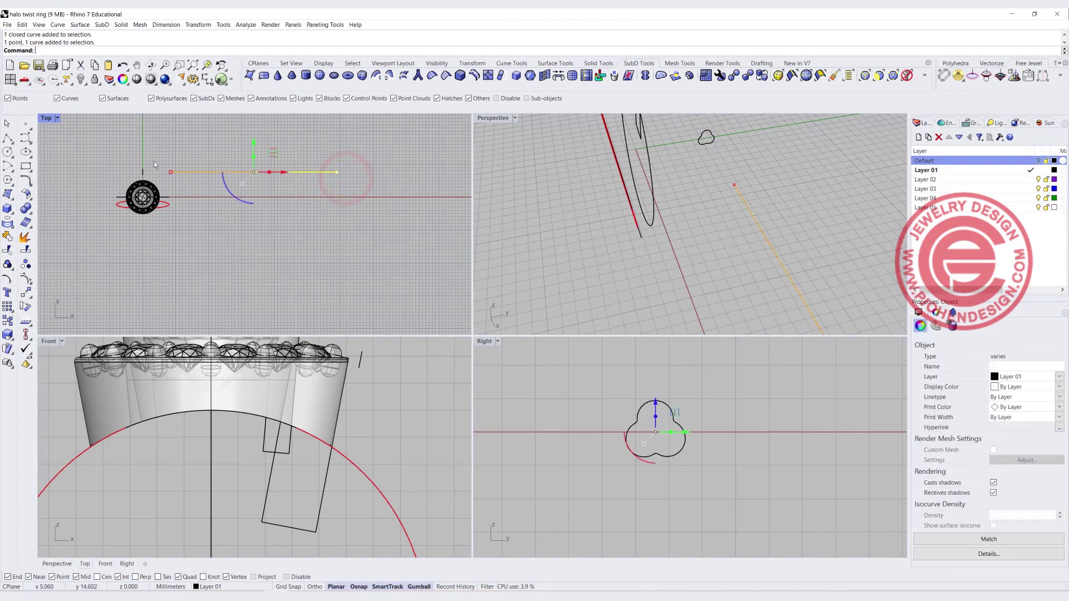
pyautogui.keyDown('shift'); pyautogui.click(140, 170); pyautogui.keyUp('shift')
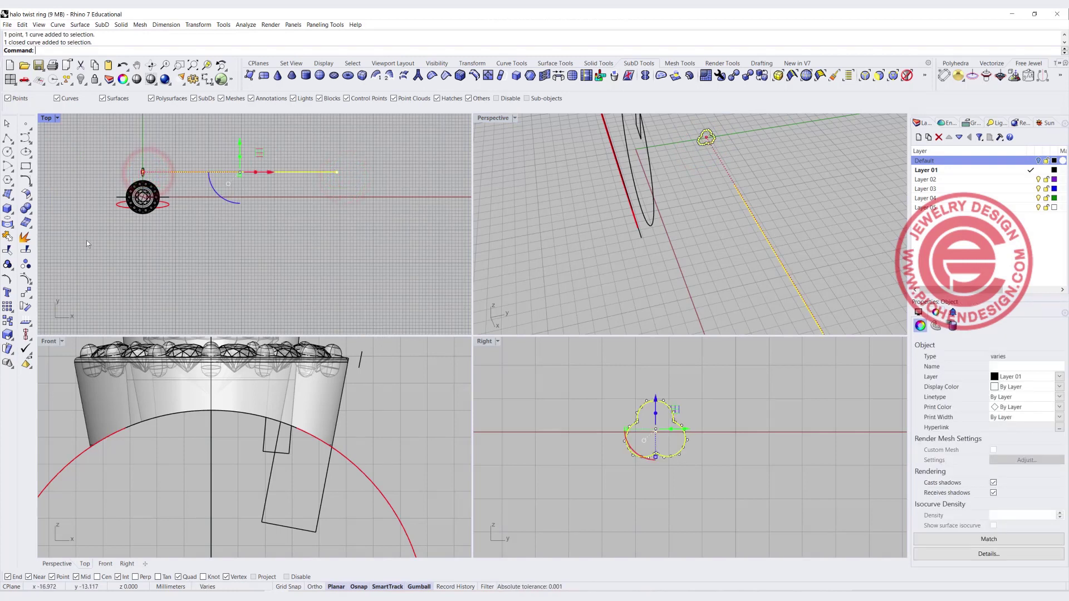
pyautogui.click(25, 336)
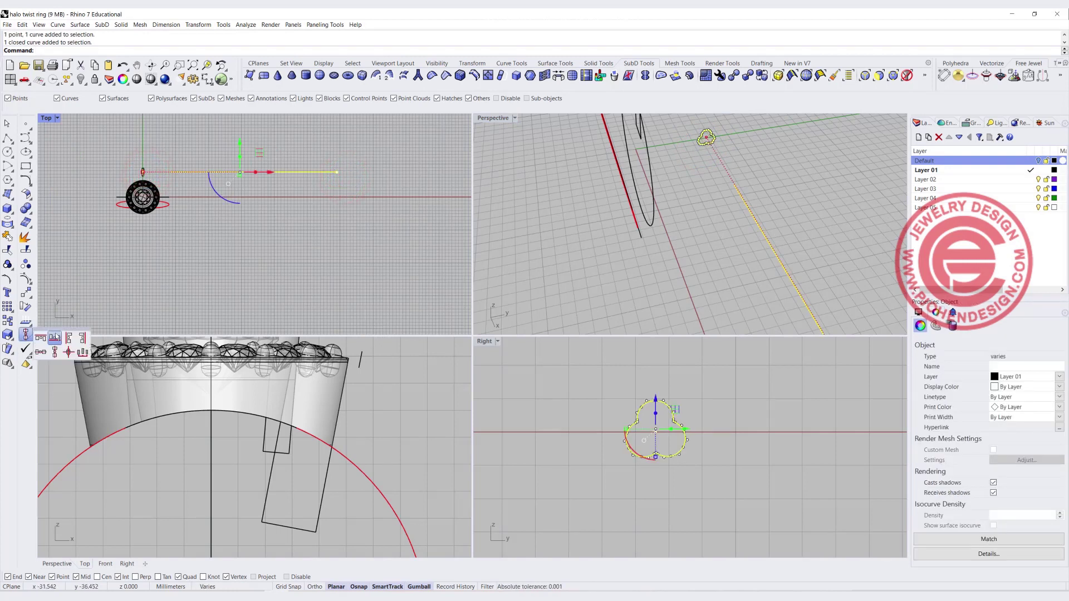
pyautogui.click(83, 337)
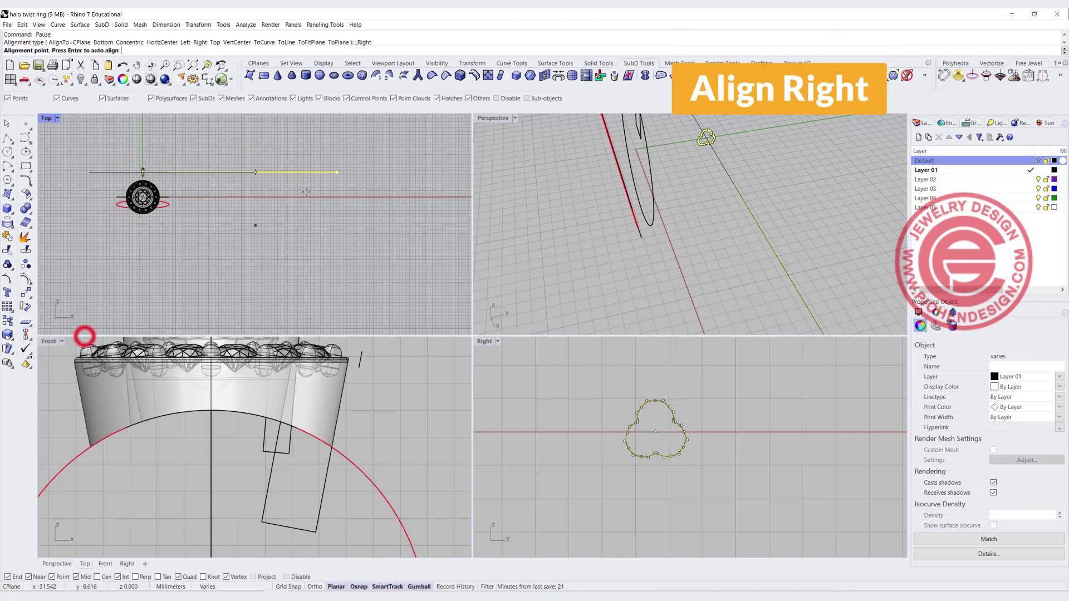
pyautogui.click(337, 172)
# Extrude the trefoil as a capped solid on one side only, about 50.6 mm to the other end of the straight line
pyautogui.moveTo(763, 279); pyautogui.dragTo(659, 250, button='right')
pyautogui.click(653, 280)
pyautogui.scroll(5, 657, 252)
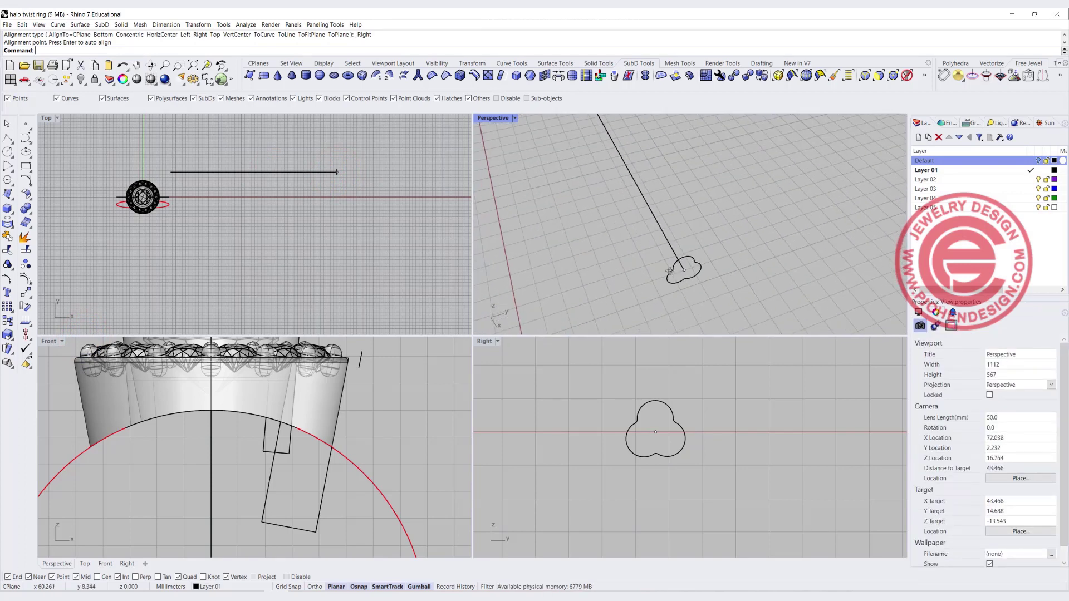
pyautogui.scroll(-5, 656, 274)
pyautogui.moveTo(656, 274); pyautogui.dragTo(676, 277, button='right')
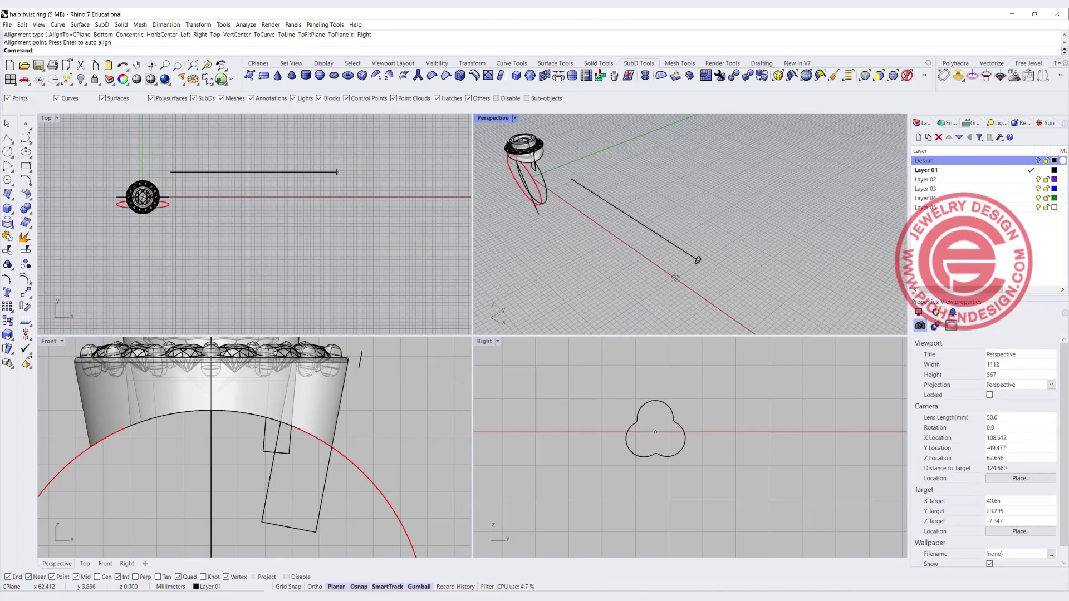
pyautogui.click(697, 260)
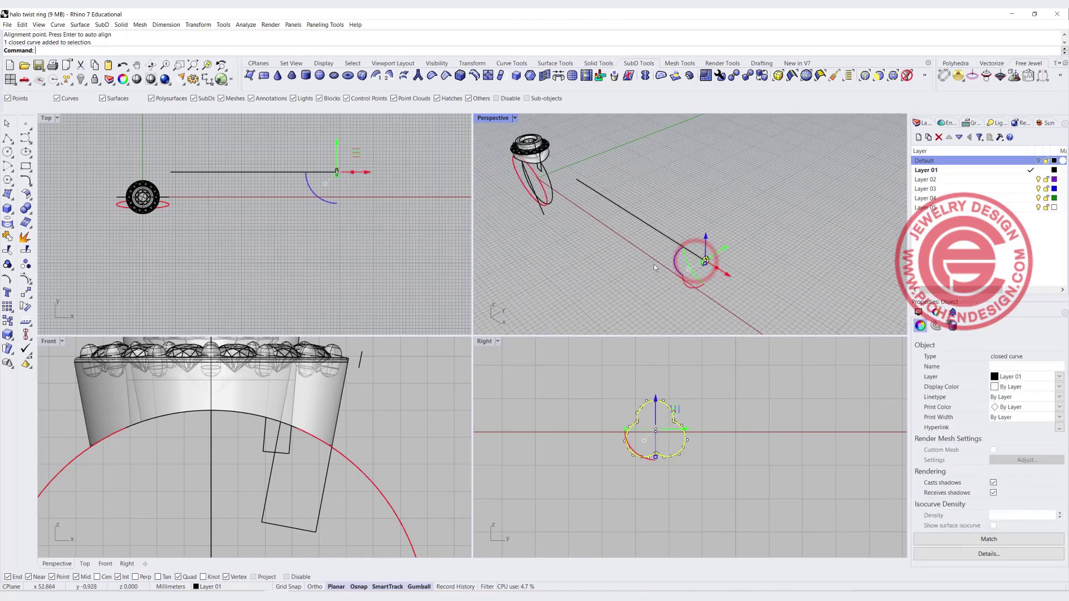
pyautogui.click(121, 24)
pyautogui.moveTo(163, 175)
pyautogui.click(246, 174)
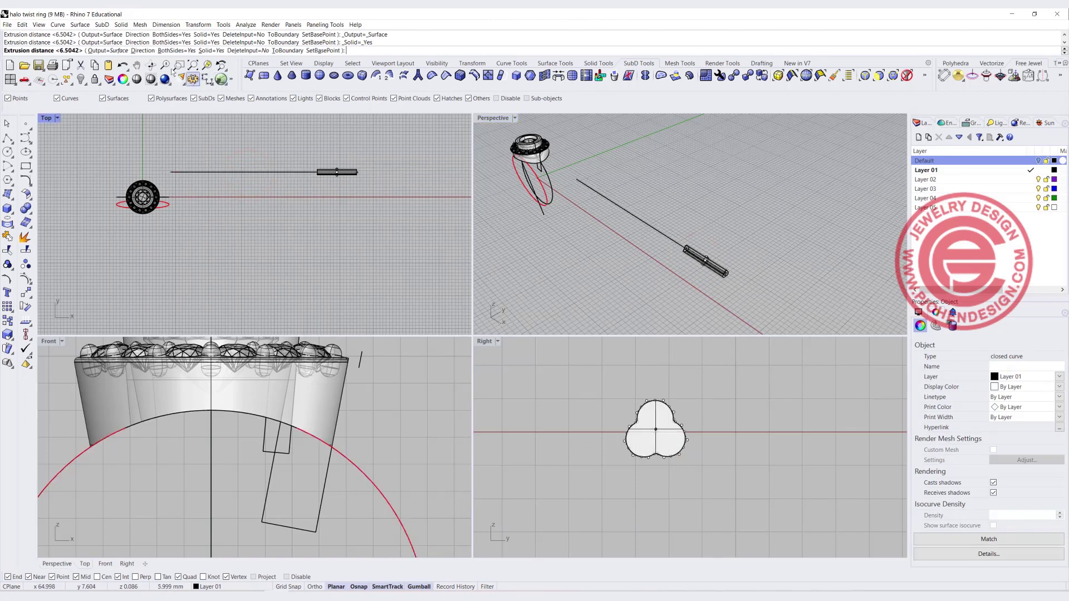
pyautogui.click(173, 51)
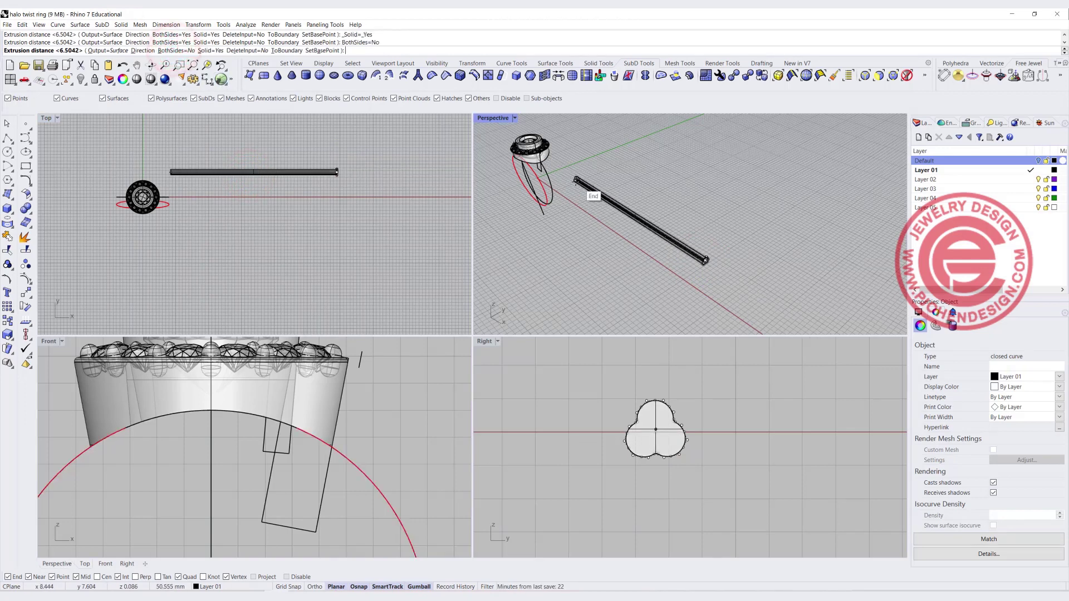
pyautogui.click(576, 180)
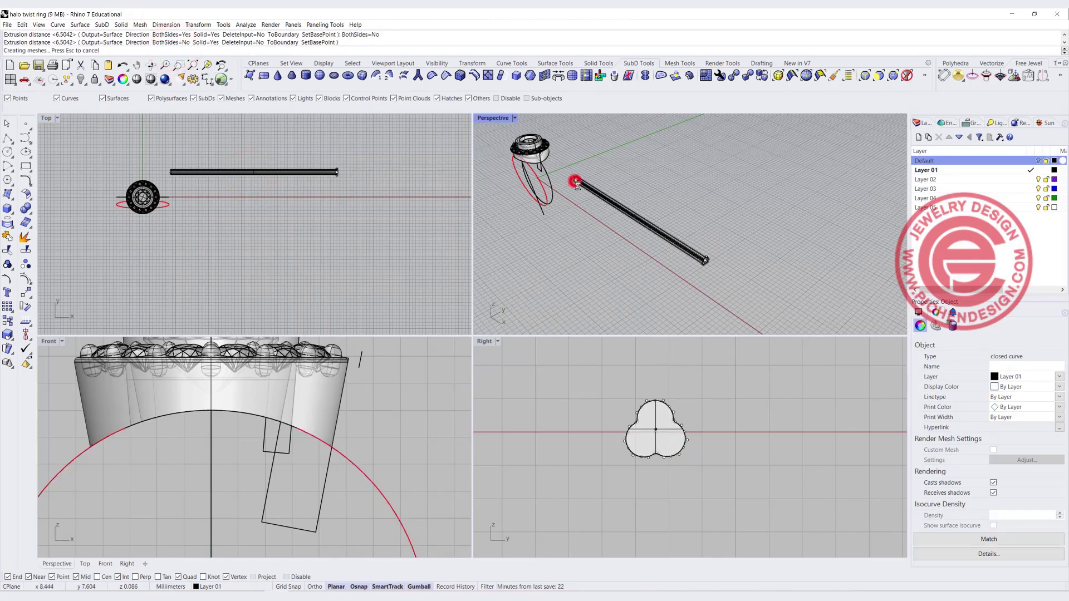
# Twist the trefoil bar around its central line from end to end, by about ten full turns (about 3600 degrees)
pyautogui.doubleClick(486, 119)
pyautogui.moveTo(446, 289); pyautogui.dragTo(443, 351, button='right')
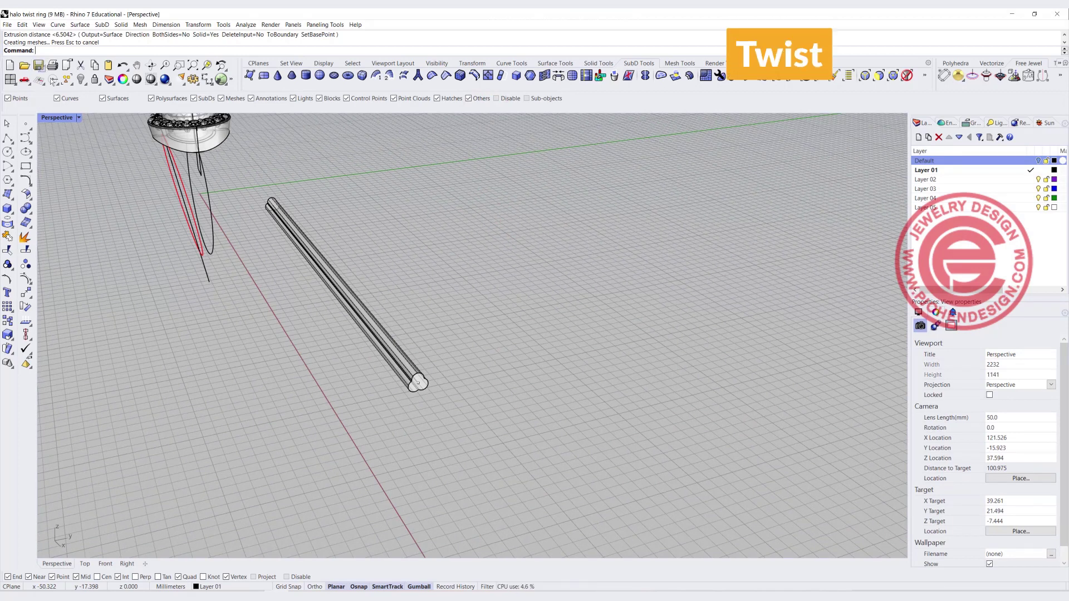
pyautogui.doubleClick(59, 118)
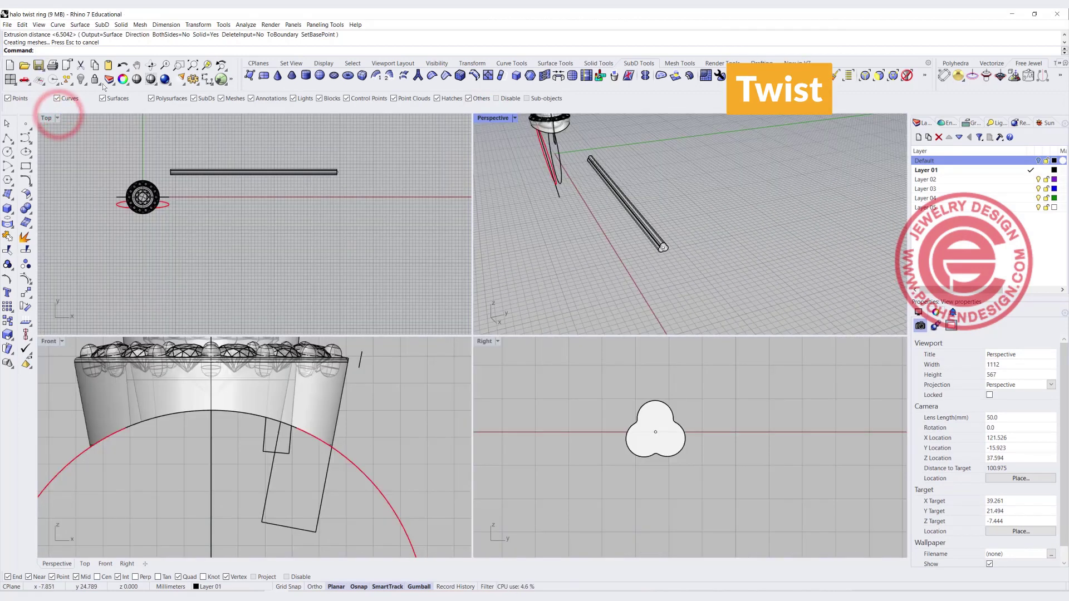
pyautogui.click(650, 248)
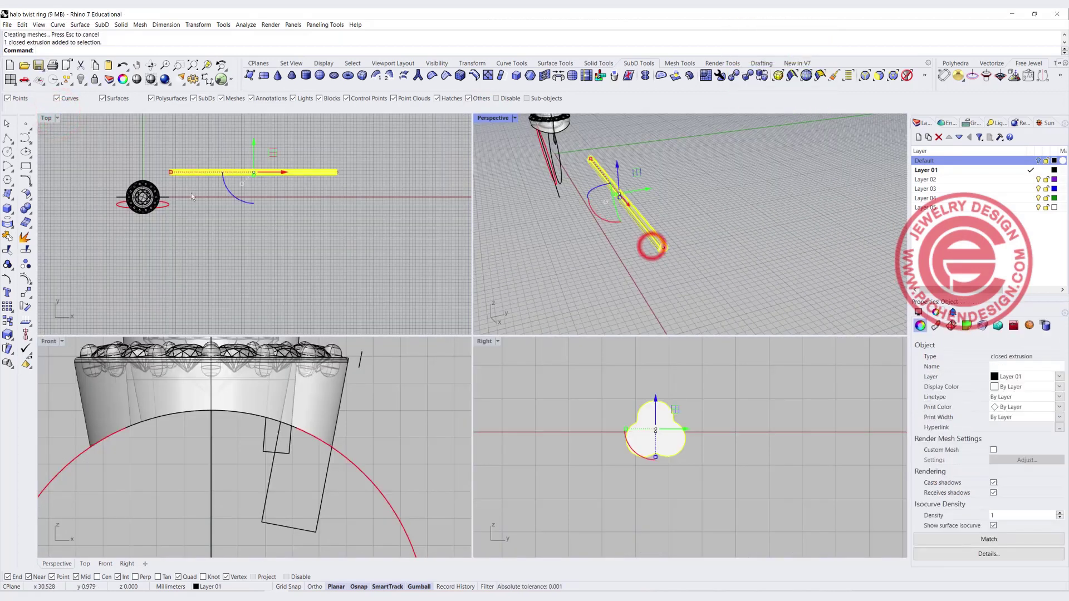
pyautogui.click(26, 293)
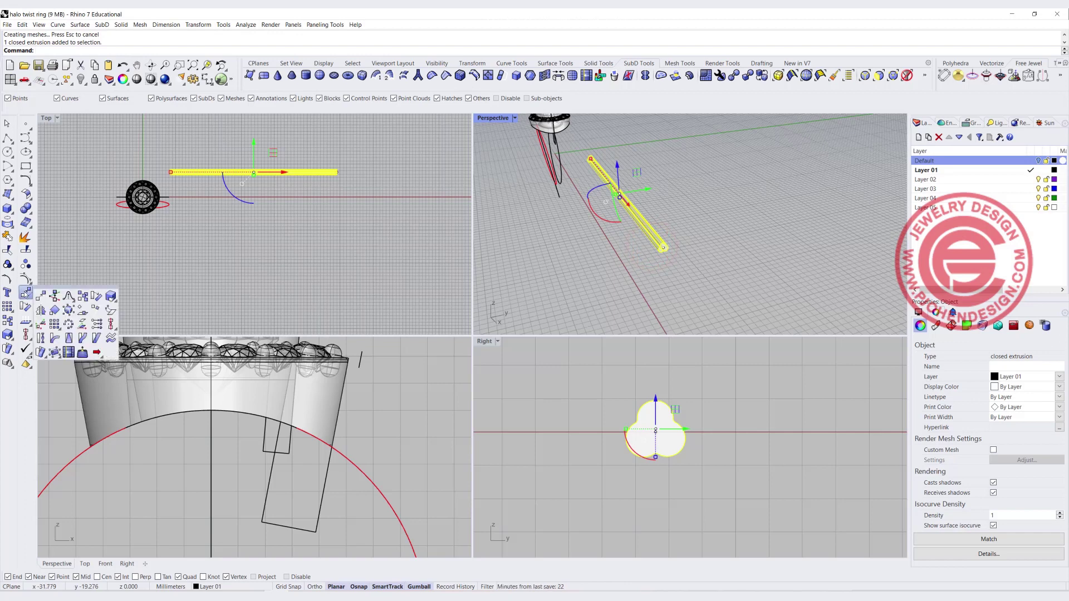
pyautogui.click(54, 337)
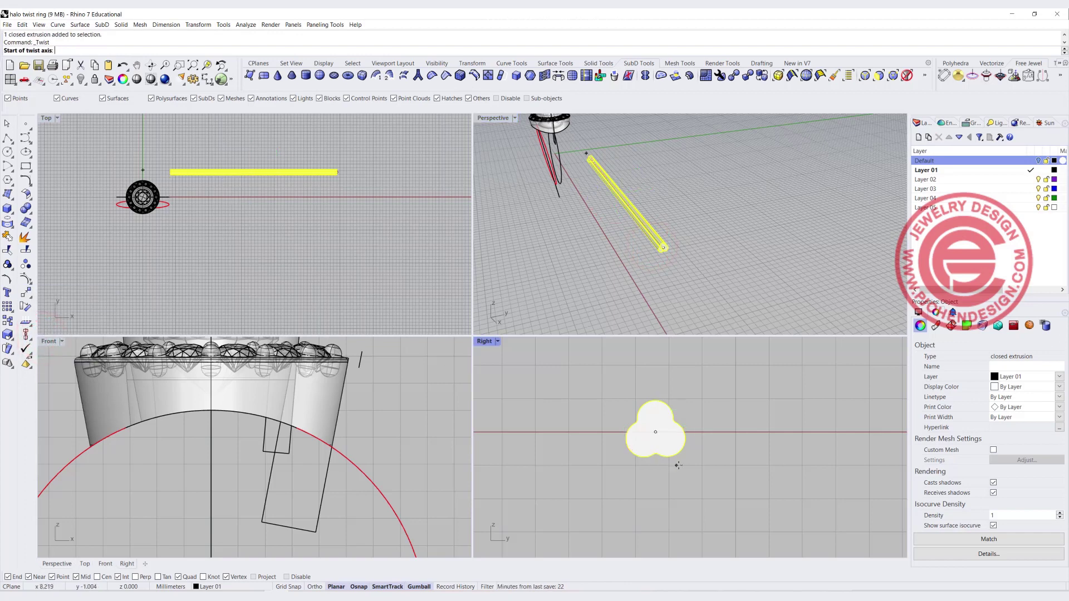
pyautogui.moveTo(695, 275); pyautogui.dragTo(652, 241, button='right')
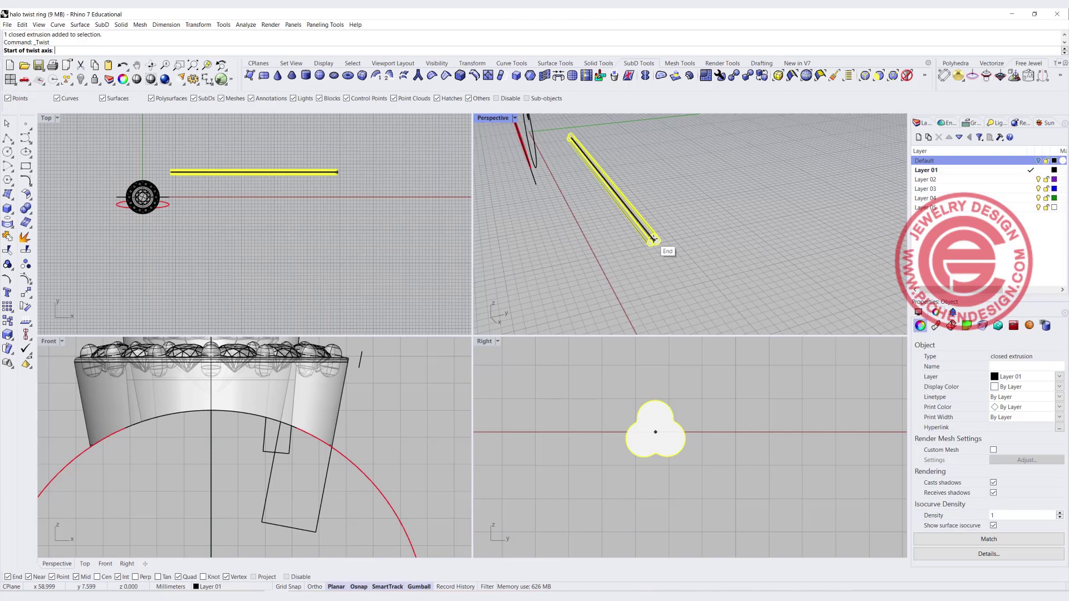
pyautogui.click(654, 239)
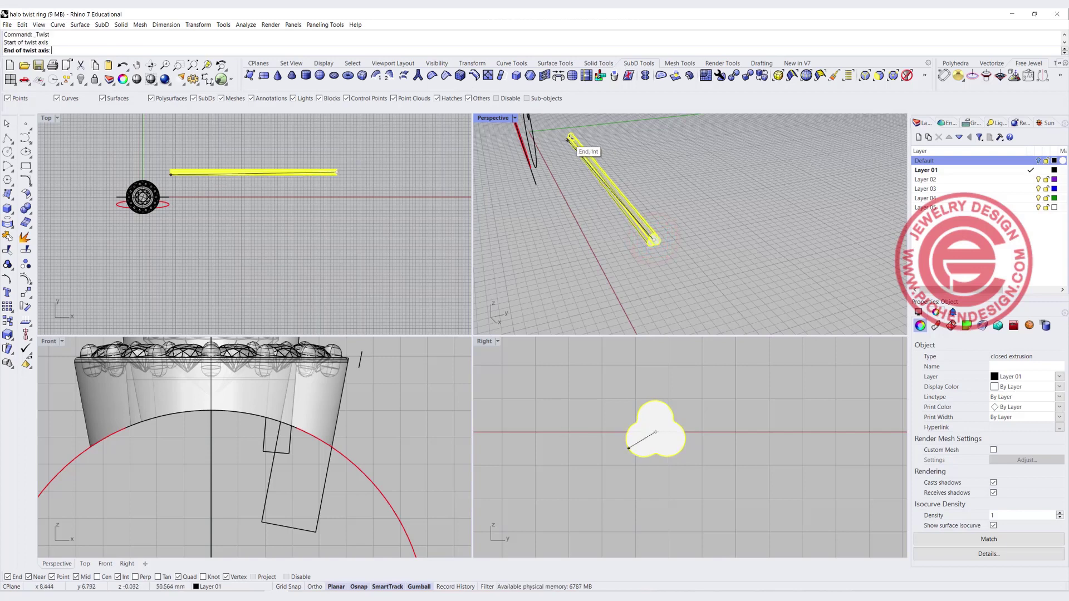
pyautogui.click(572, 137)
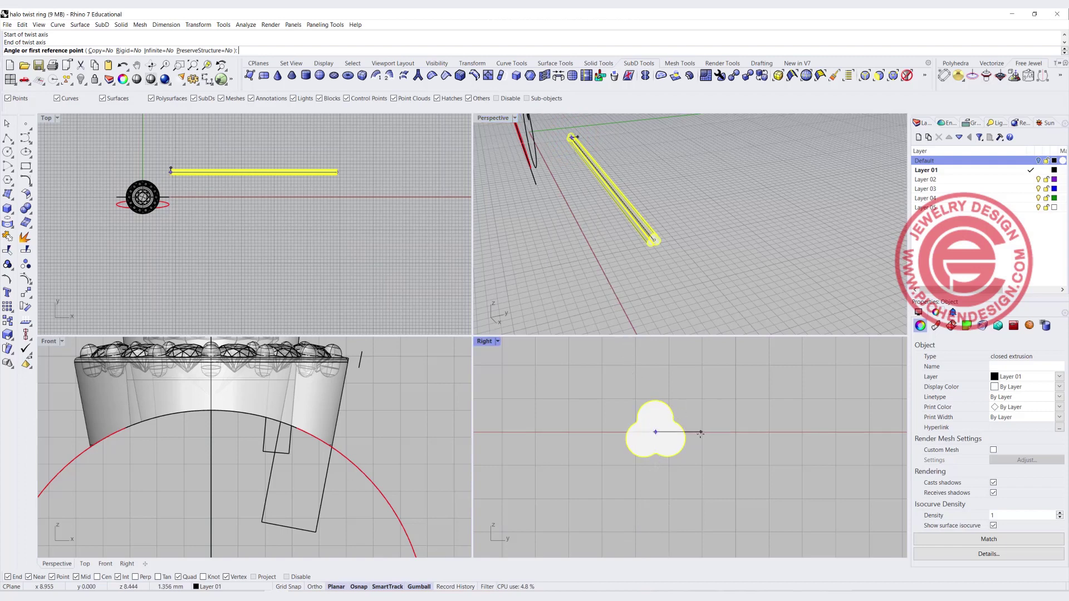
pyautogui.click(721, 432)
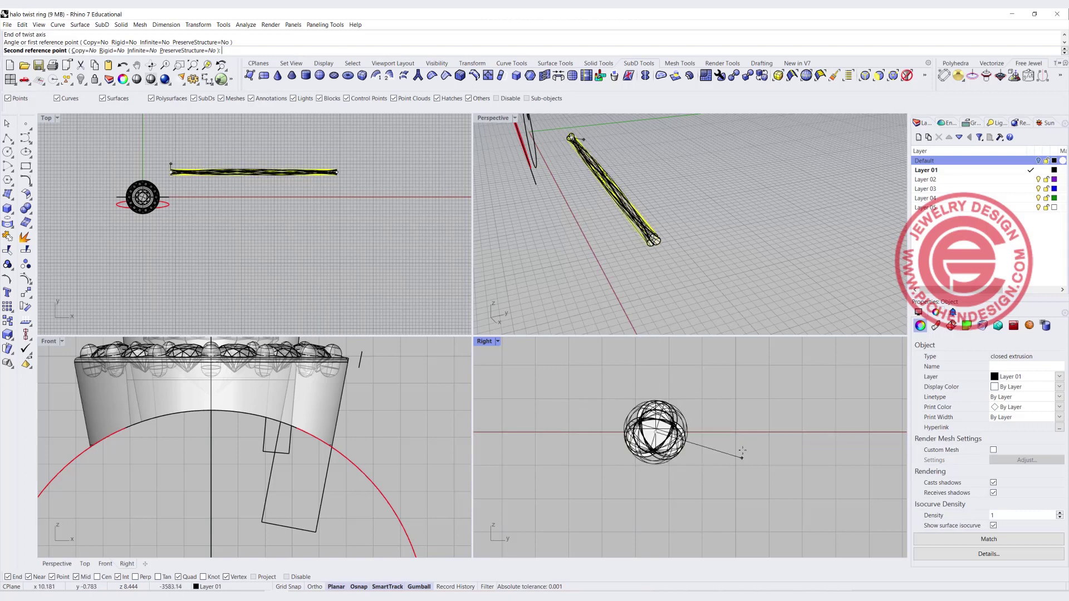
pyautogui.click(719, 430)
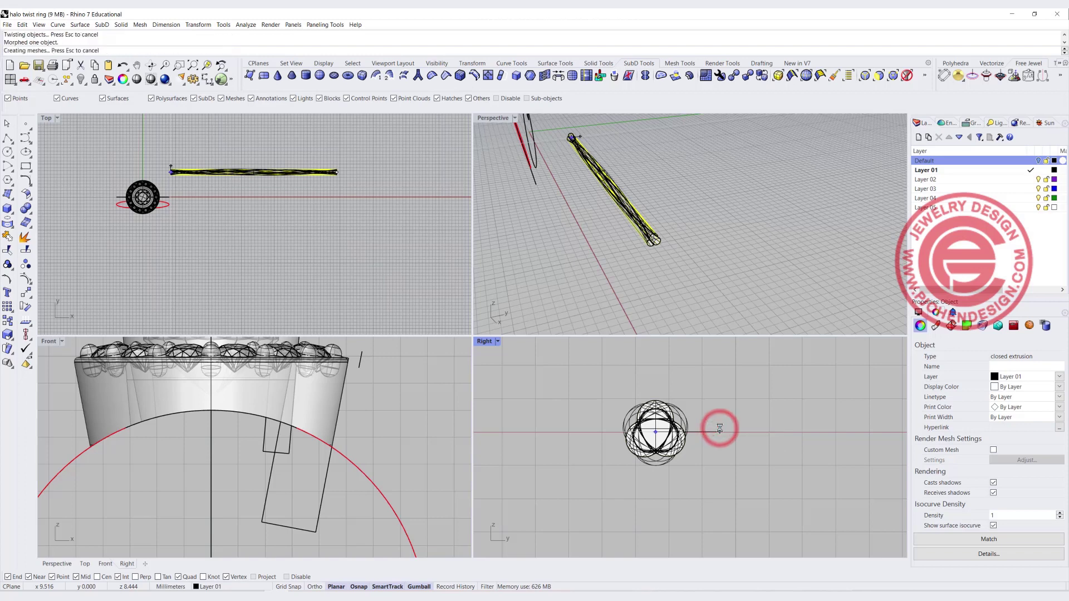
# Examine the twisted bar along its length and beside the halo setting from several angles
pyautogui.click(594, 236)
pyautogui.moveTo(595, 235); pyautogui.dragTo(698, 236, button='right')
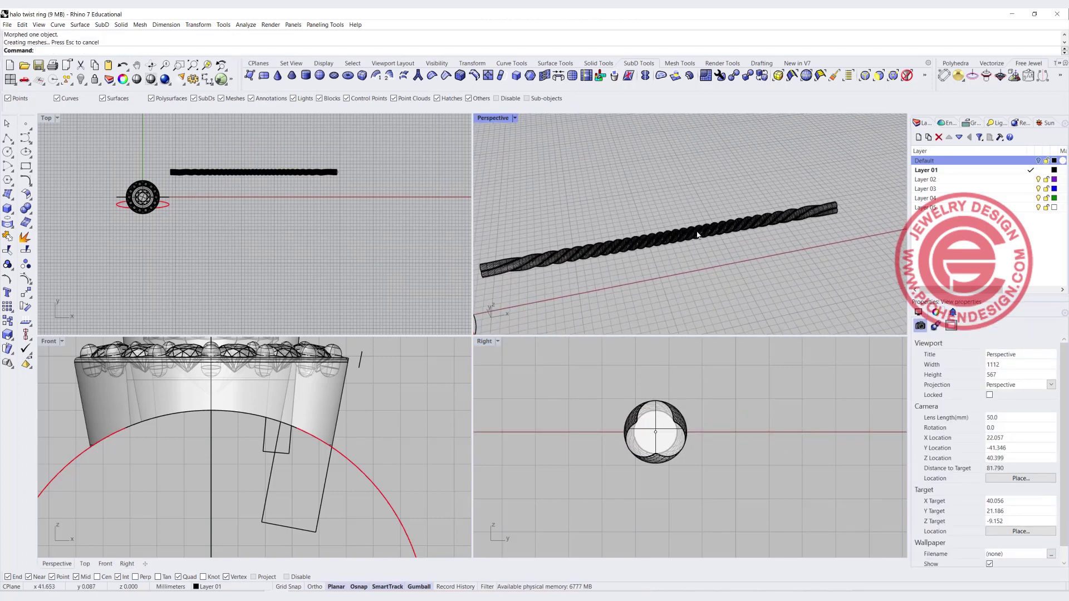
pyautogui.doubleClick(501, 120)
pyautogui.scroll(3, 756, 304)
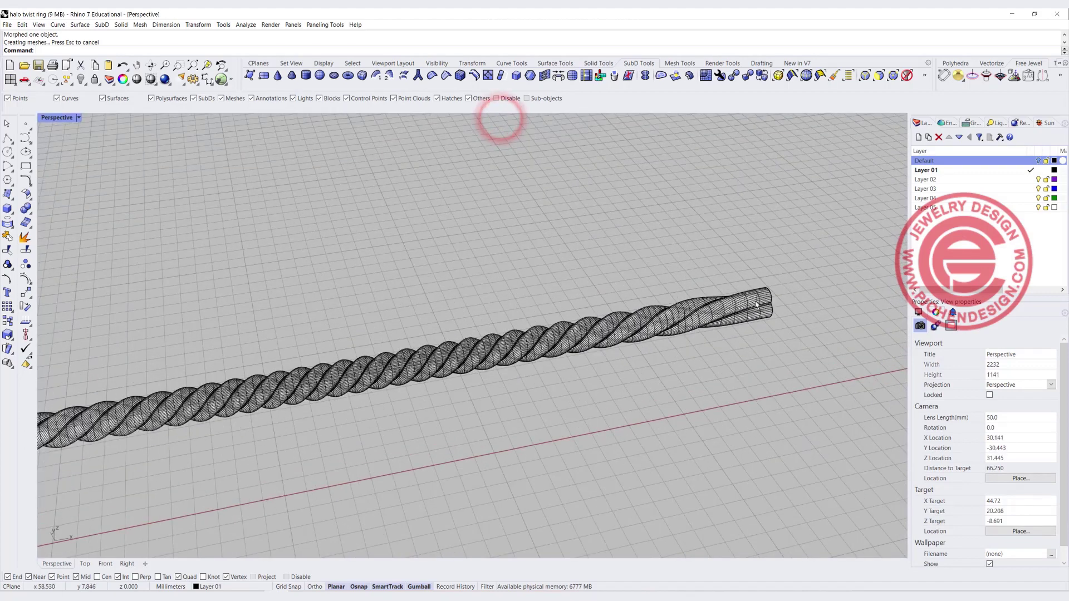
pyautogui.scroll(-5, 363, 312)
pyautogui.scroll(2, 362, 314)
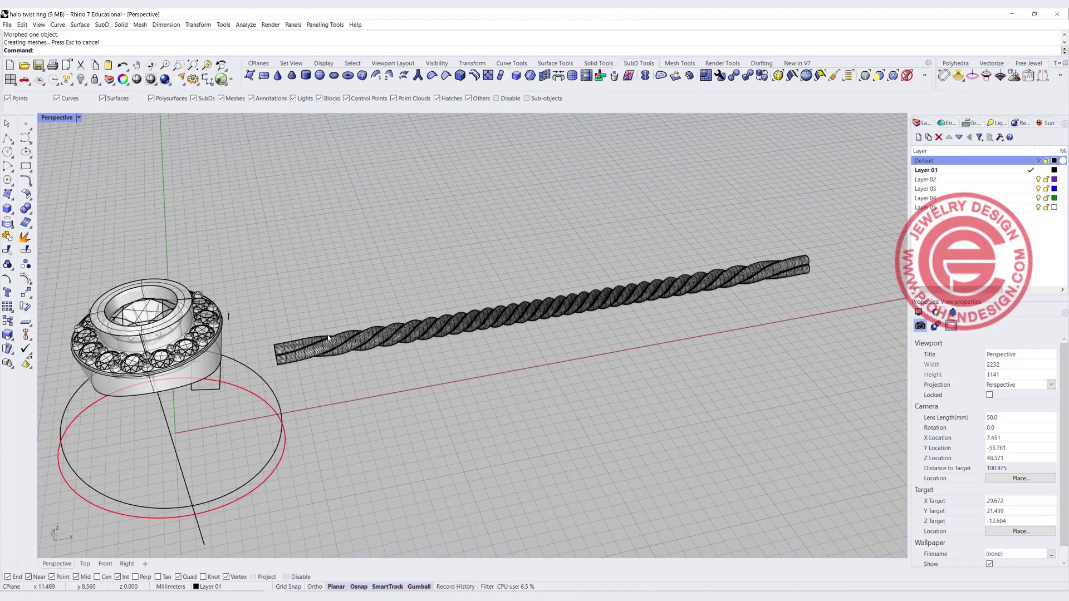
pyautogui.moveTo(357, 345); pyautogui.dragTo(303, 329, button='right')
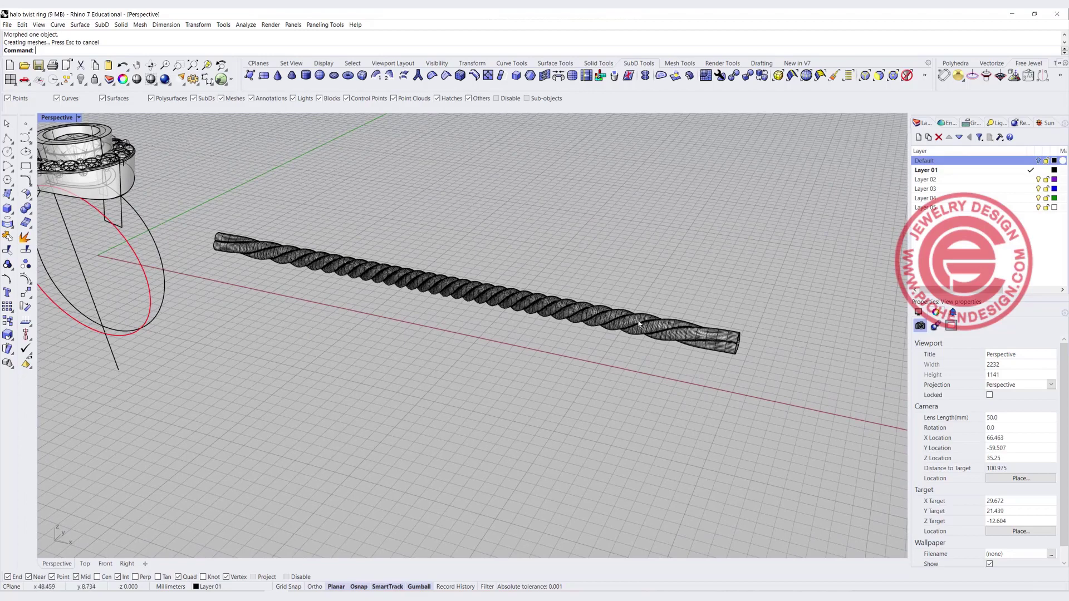
pyautogui.scroll(-3, 708, 333)
pyautogui.moveTo(708, 333); pyautogui.dragTo(270, 220, button='right')
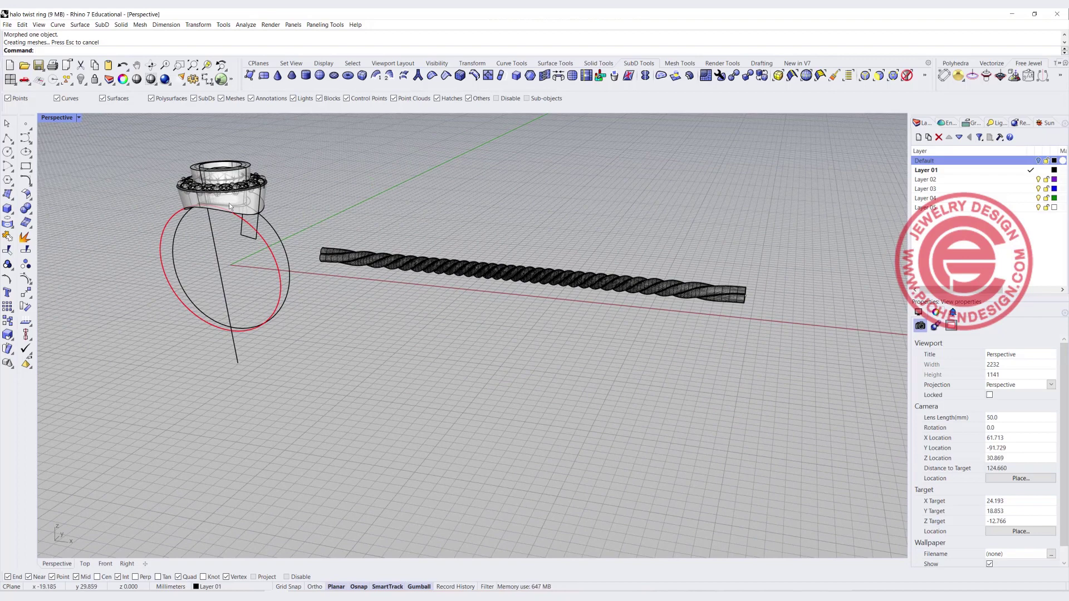
# Move the seam of the red tilted ring curve to its top quadrant point under the halo setting
pyautogui.moveTo(354, 264); pyautogui.dragTo(286, 239, button='right')
pyautogui.click(286, 247)
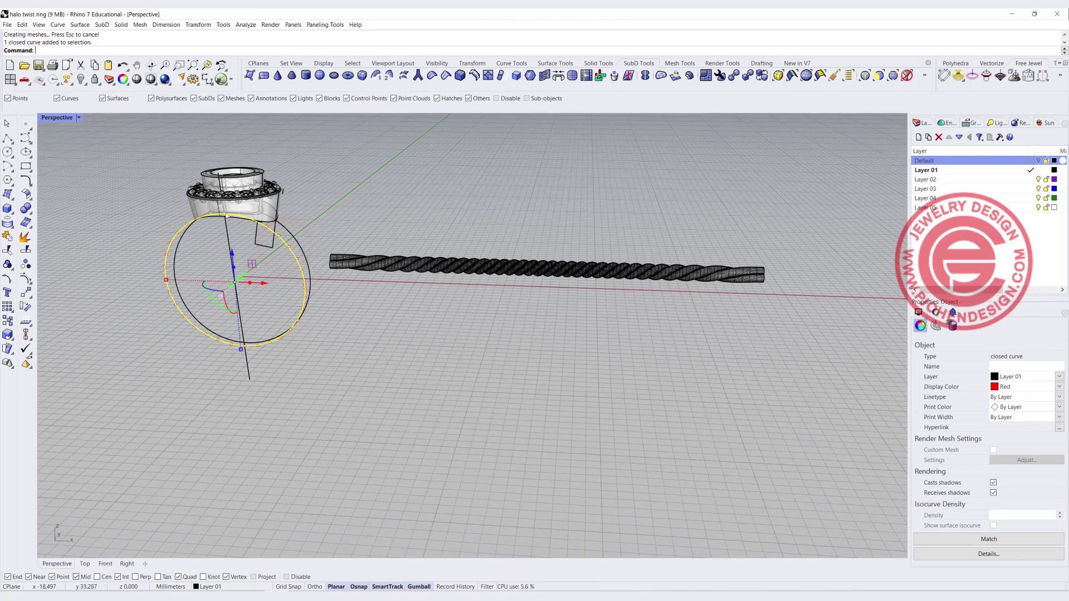
pyautogui.click(30, 184)
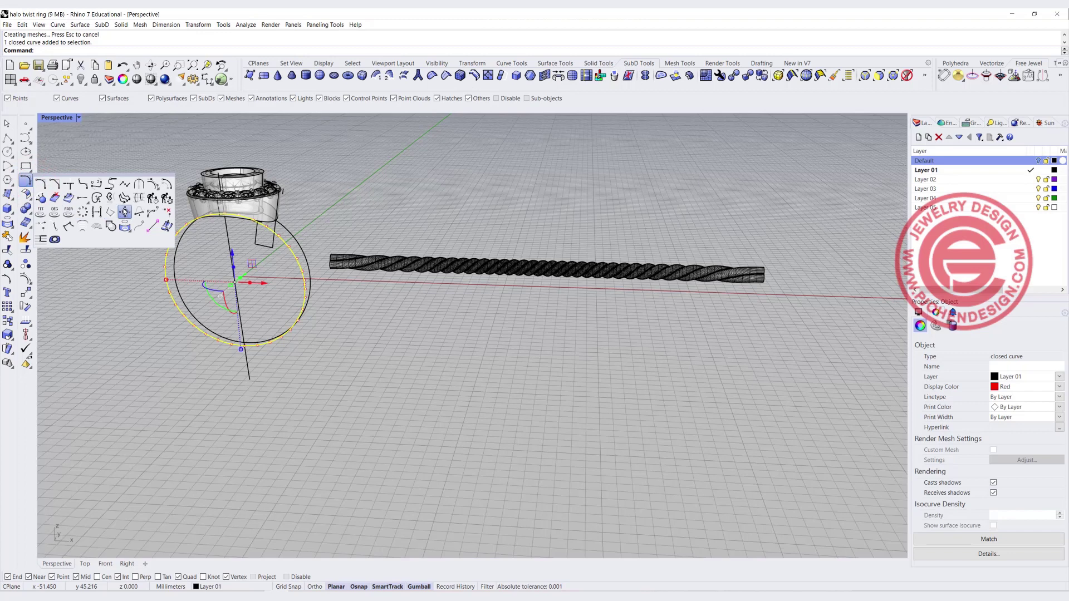
pyautogui.click(97, 197)
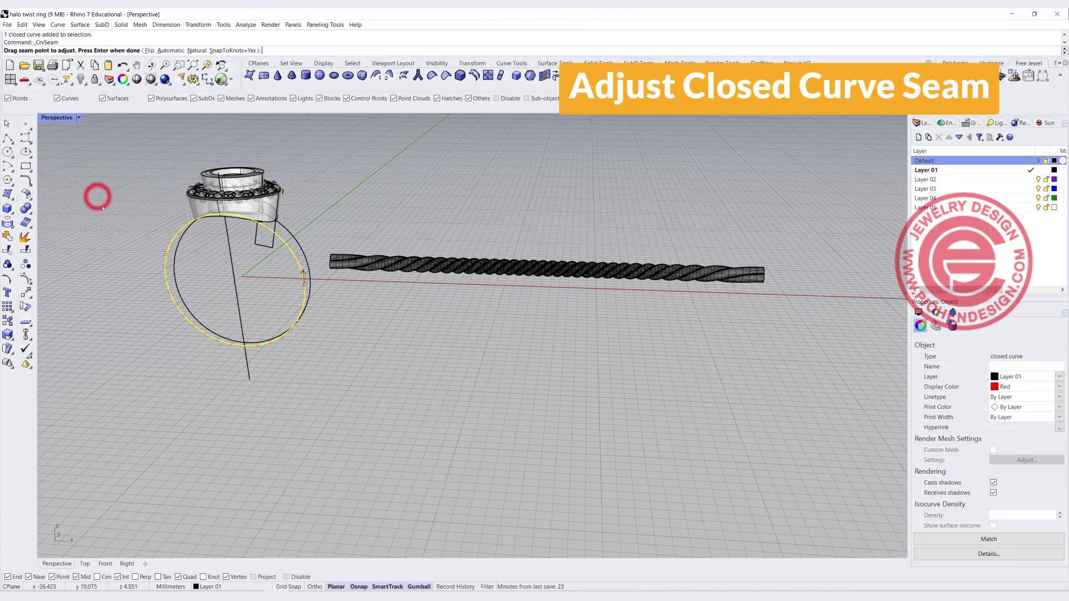
pyautogui.click(304, 285)
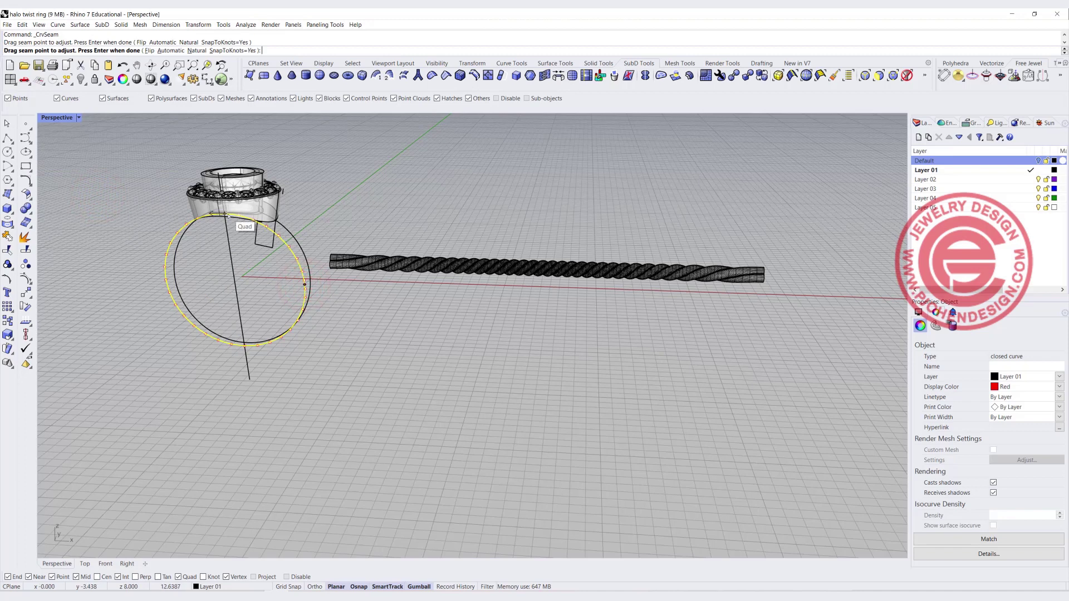
pyautogui.click(226, 214)
pyautogui.press('Return')
pyautogui.moveTo(301, 257); pyautogui.dragTo(341, 275, button='right')
pyautogui.click(344, 276)
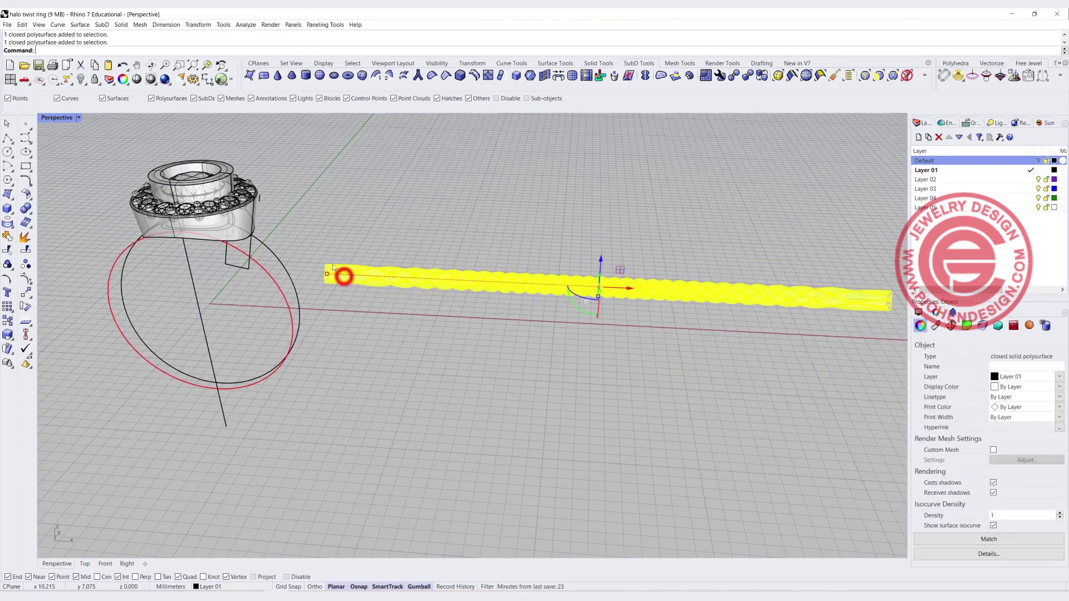
pyautogui.click(264, 269)
pyautogui.click(410, 227)
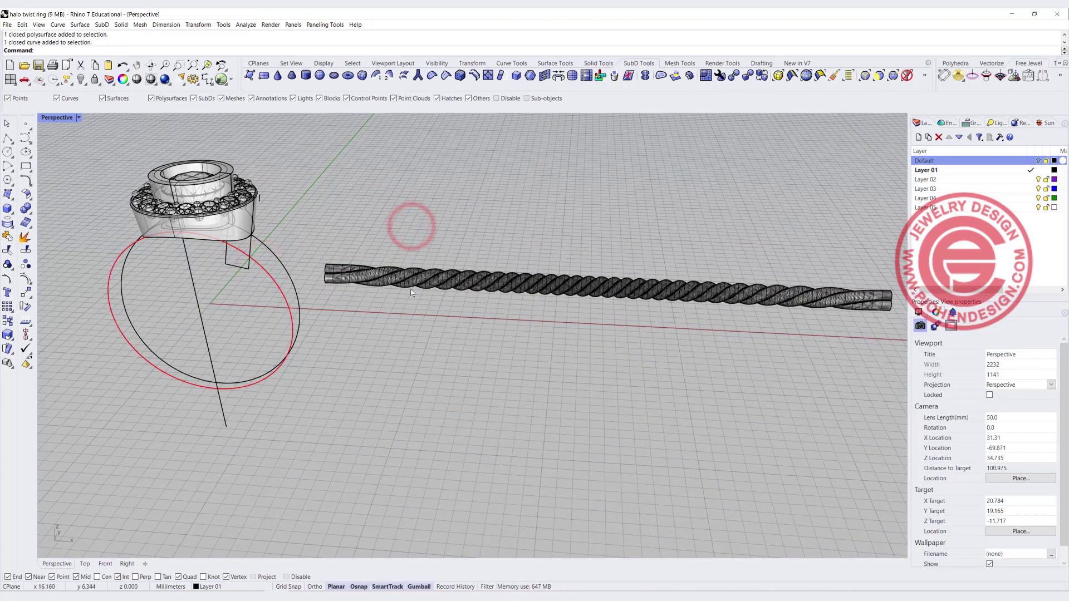
pyautogui.doubleClick(58, 118)
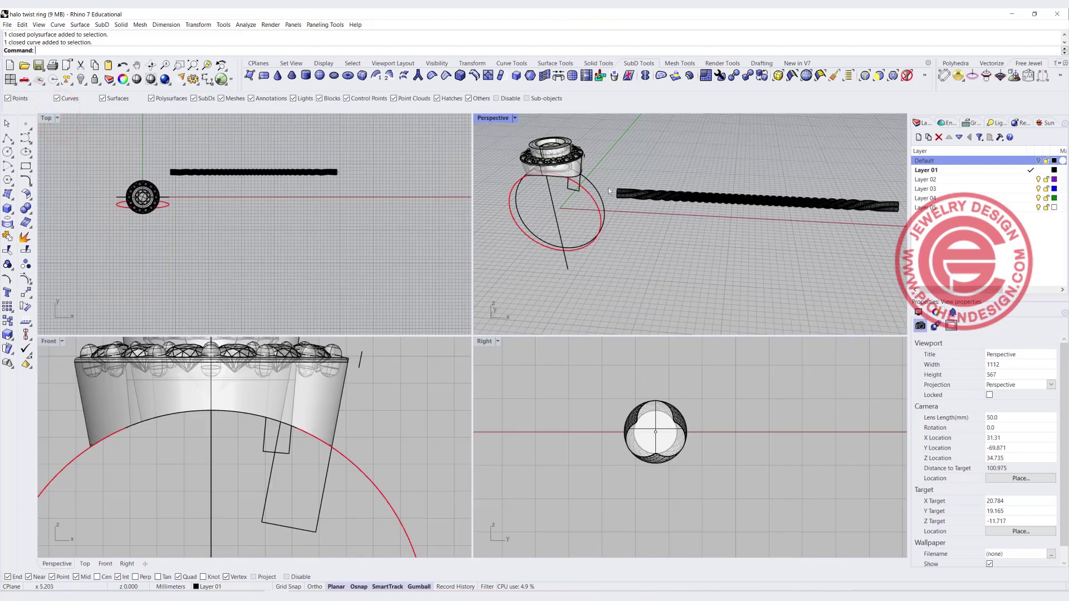
# Move the straight central line down to the underside of the twisted bar
pyautogui.scroll(8, 606, 193)
pyautogui.click(671, 224)
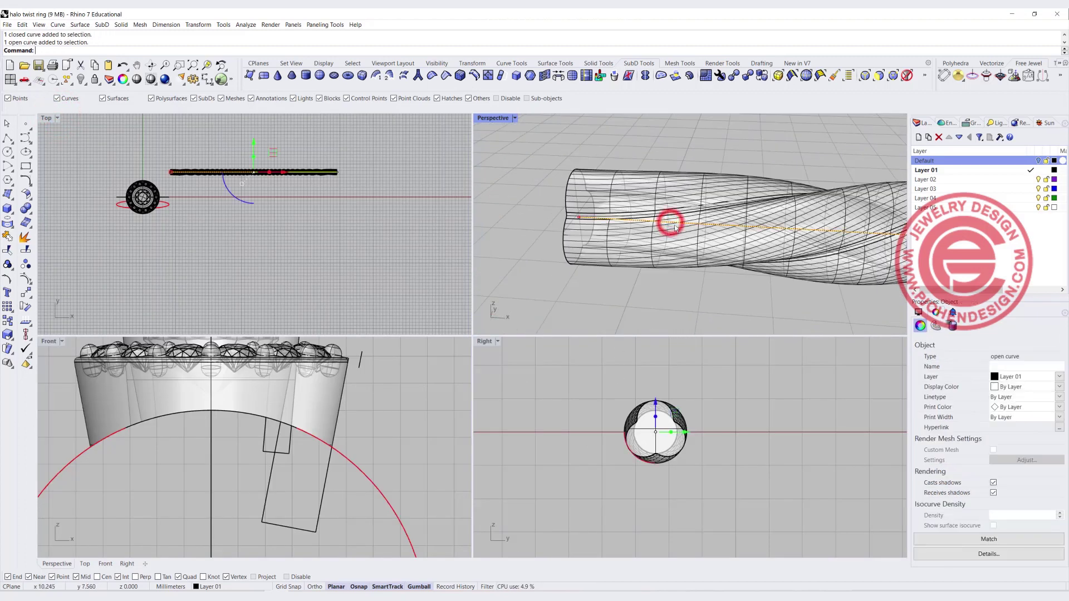
pyautogui.moveTo(657, 406); pyautogui.dragTo(655, 437)
pyautogui.press('Escape')
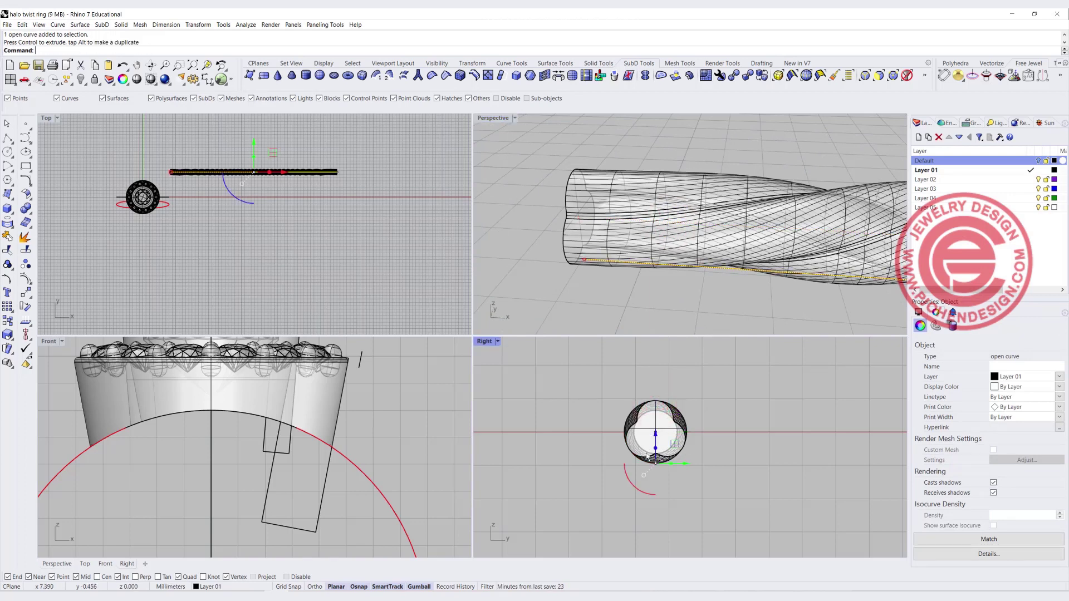
# Align the straight line and the twisted bar by their bottoms at the bar's lowest point
pyautogui.scroll(10, 660, 470)
pyautogui.moveTo(656, 480); pyautogui.dragTo(635, 459)
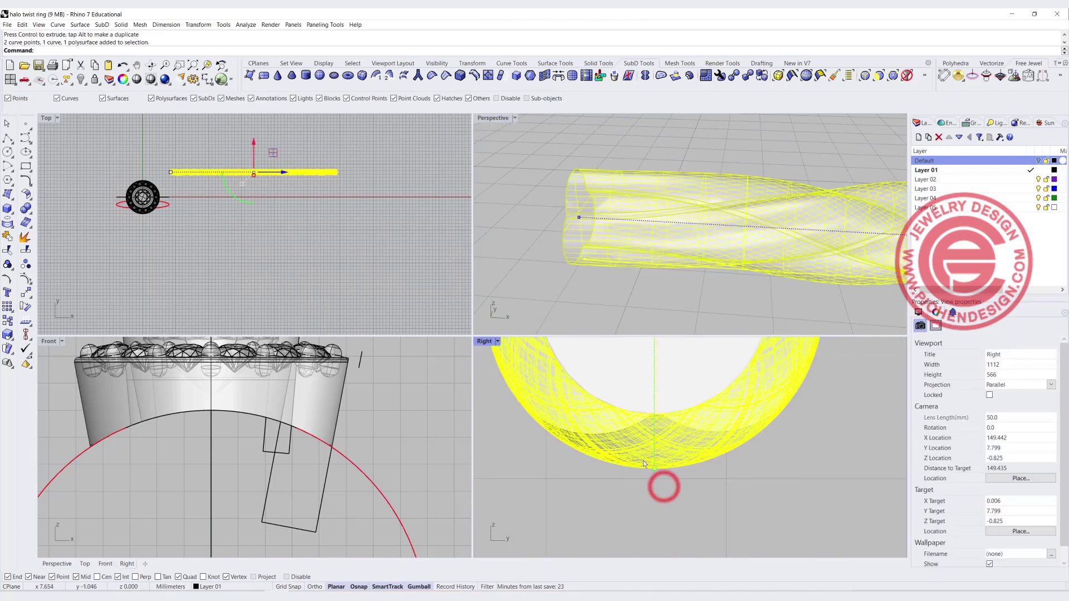
pyautogui.click(30, 336)
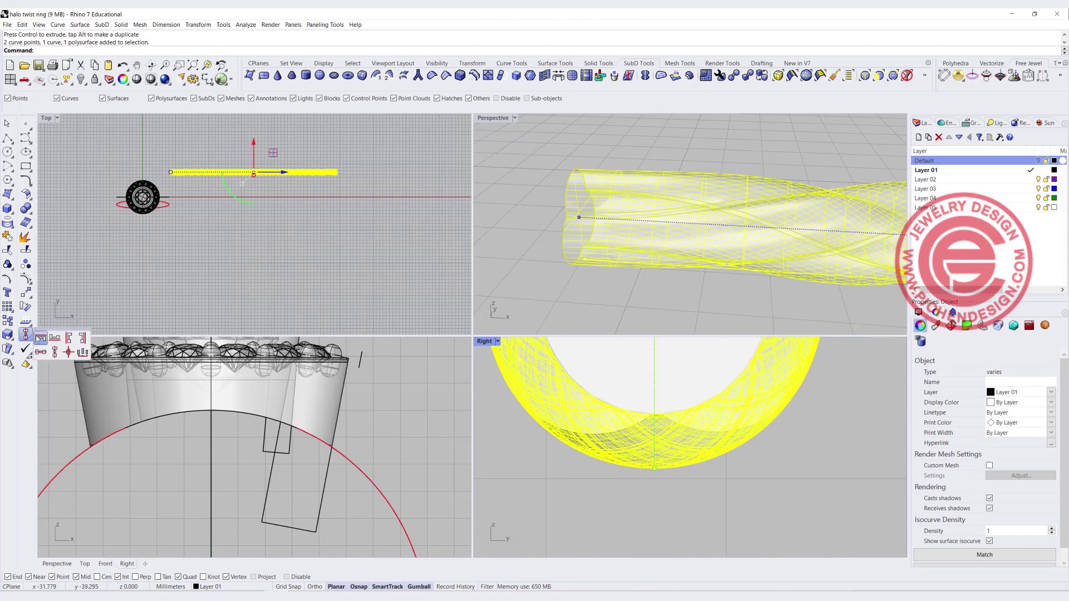
pyautogui.click(40, 352)
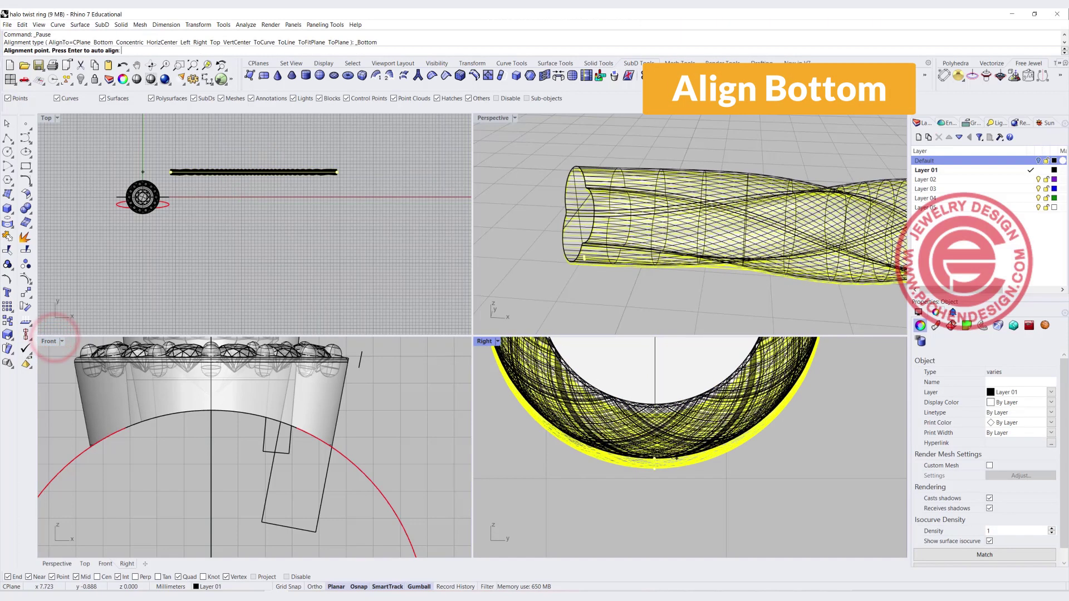
pyautogui.click(664, 470)
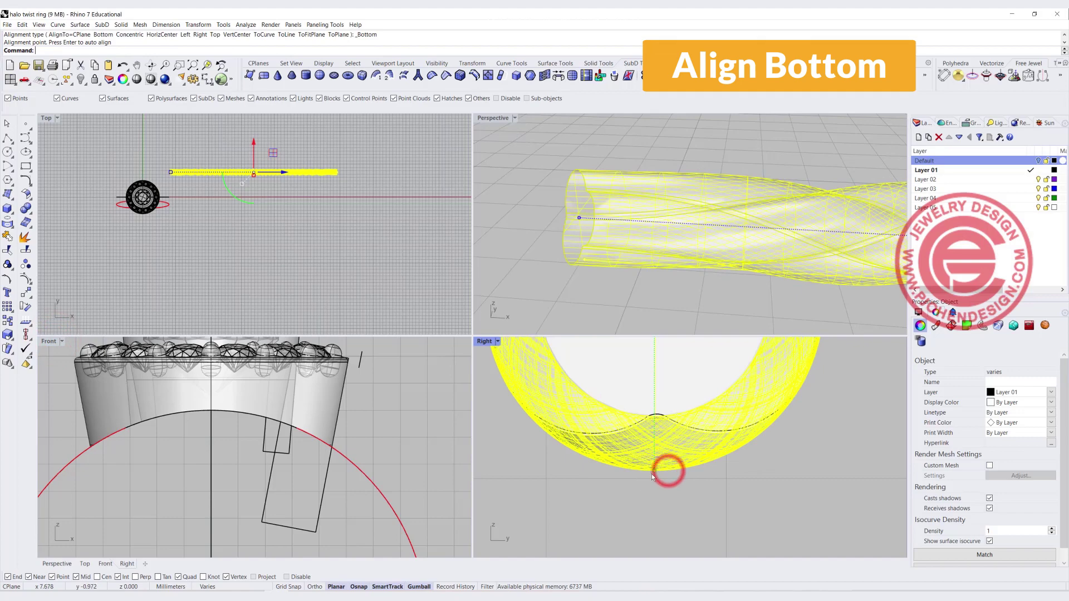
pyautogui.scroll(-3, 643, 255)
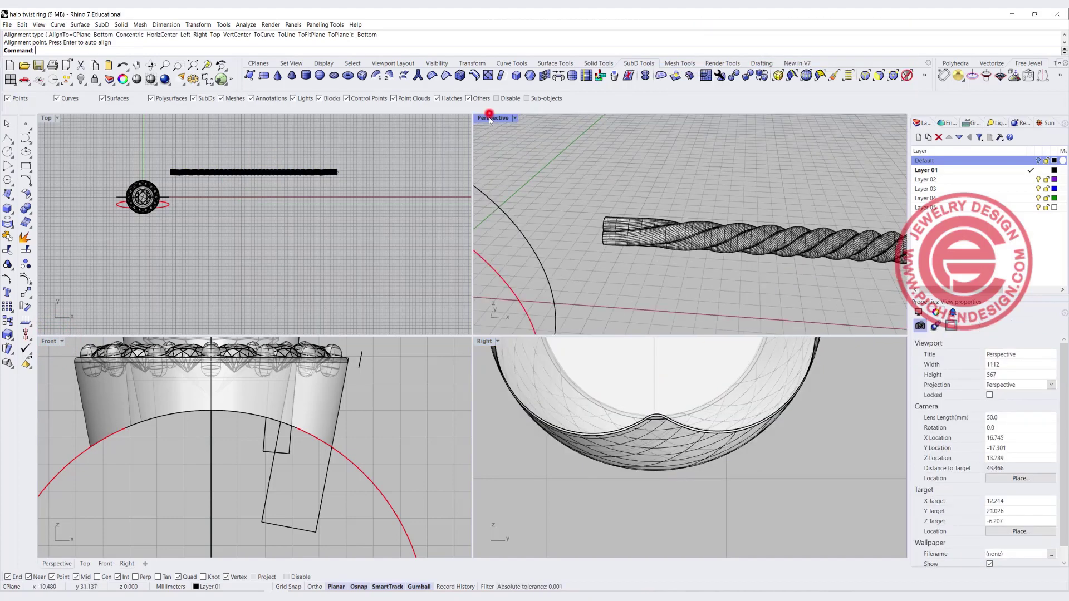
# Flow a copy of the twisted bar along the red tilted ring curve, using the straight line under the bar as base curve
pyautogui.doubleClick(489, 119)
pyautogui.scroll(-5, 485, 229)
pyautogui.scroll(-5, 423, 277)
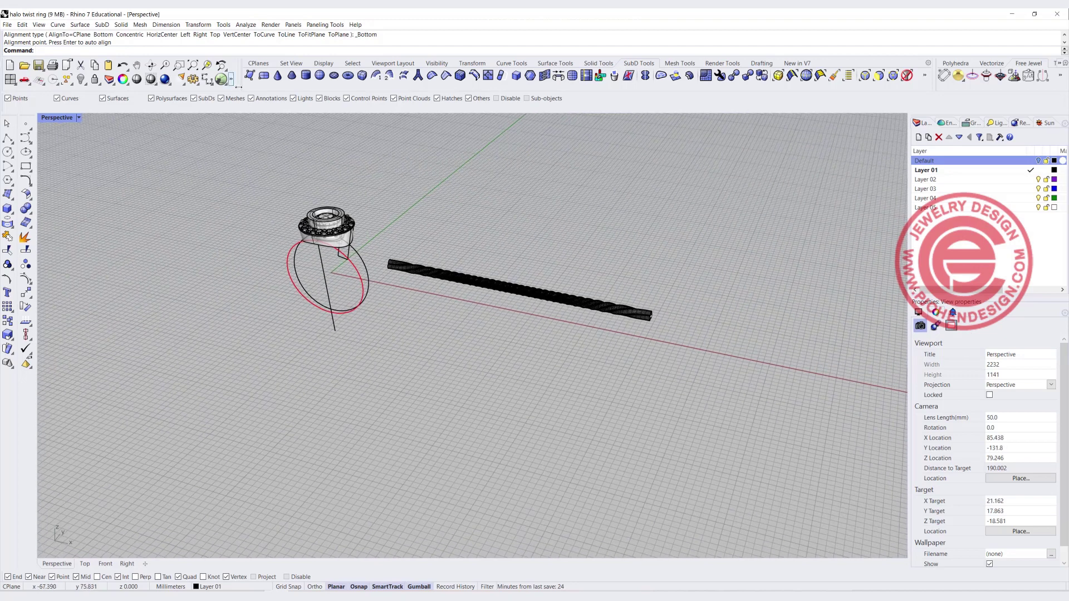
pyautogui.click(199, 24)
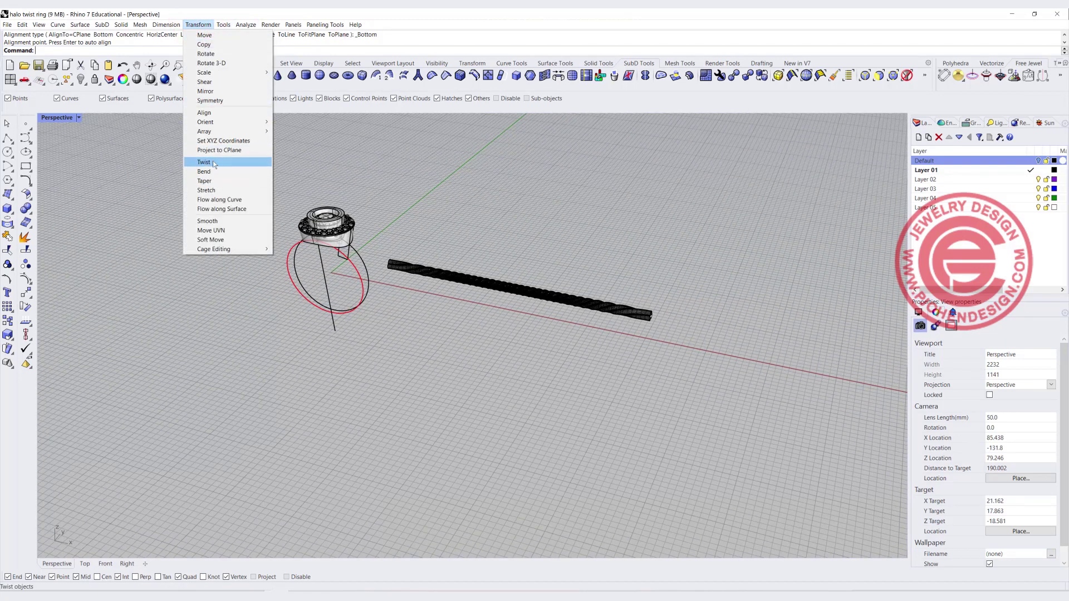
pyautogui.click(224, 201)
pyautogui.scroll(3, 390, 264)
pyautogui.scroll(2, 390, 265)
pyautogui.click(424, 272)
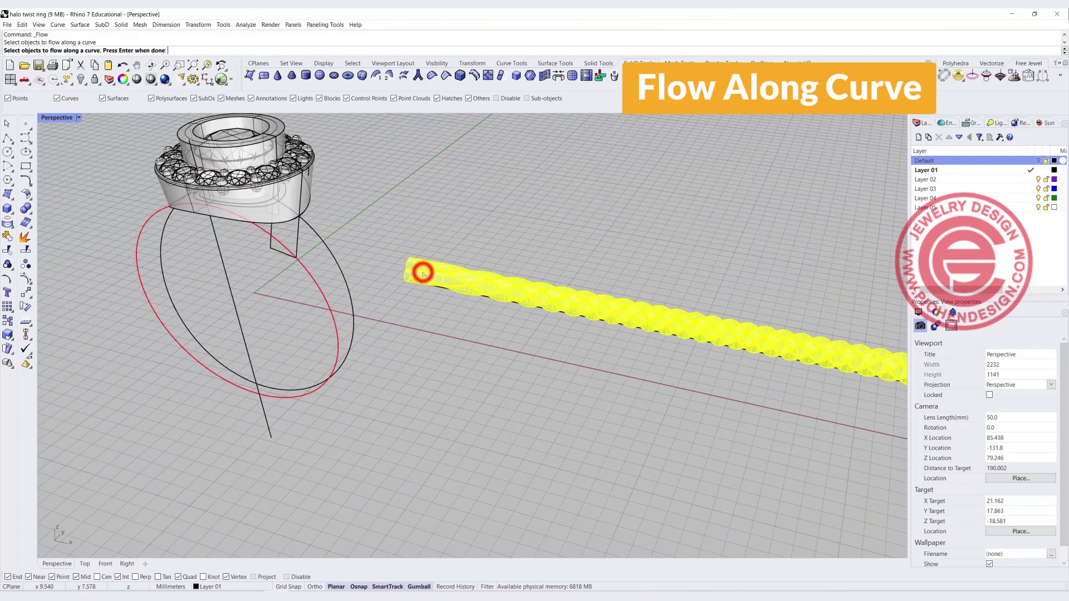
pyautogui.press('Return')
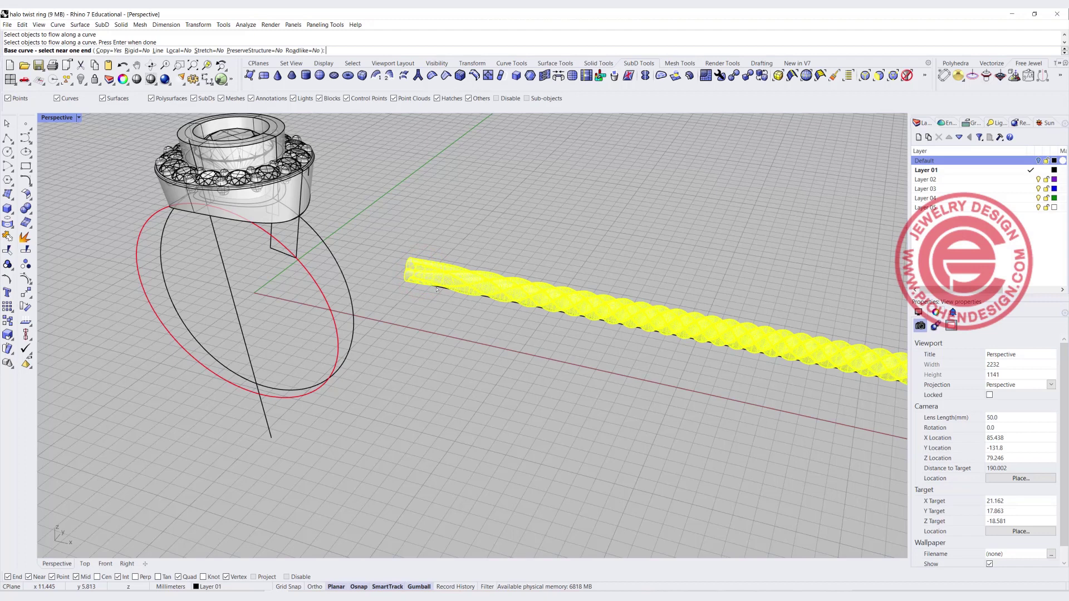
pyautogui.click(437, 289)
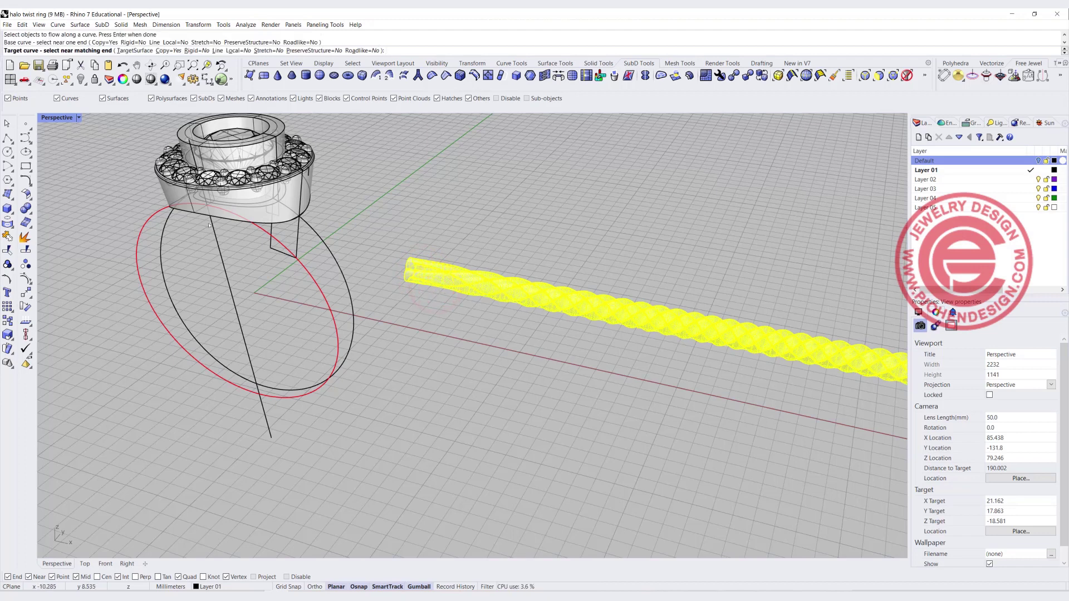
pyautogui.click(255, 227)
pyautogui.moveTo(279, 279); pyautogui.dragTo(389, 238, button='right')
pyautogui.scroll(4, 299, 284)
pyautogui.doubleClick(60, 117)
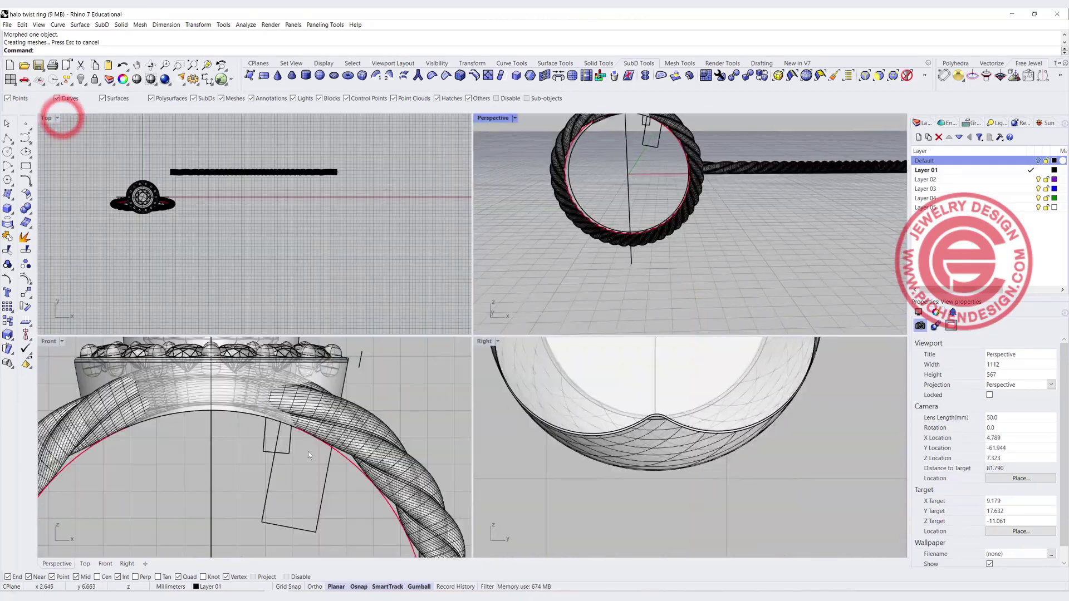
# Mirror a copy of the twisted ring band across the vertical plane through the origin (0), so the two bands form a V from the side
pyautogui.scroll(-3, 374, 471)
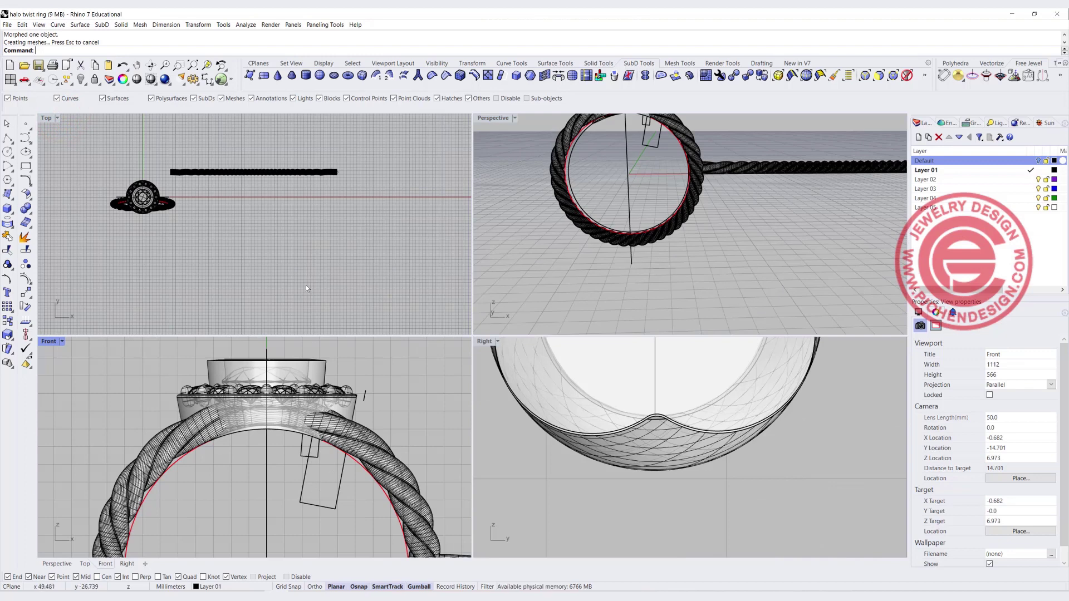
pyautogui.scroll(2, 173, 207)
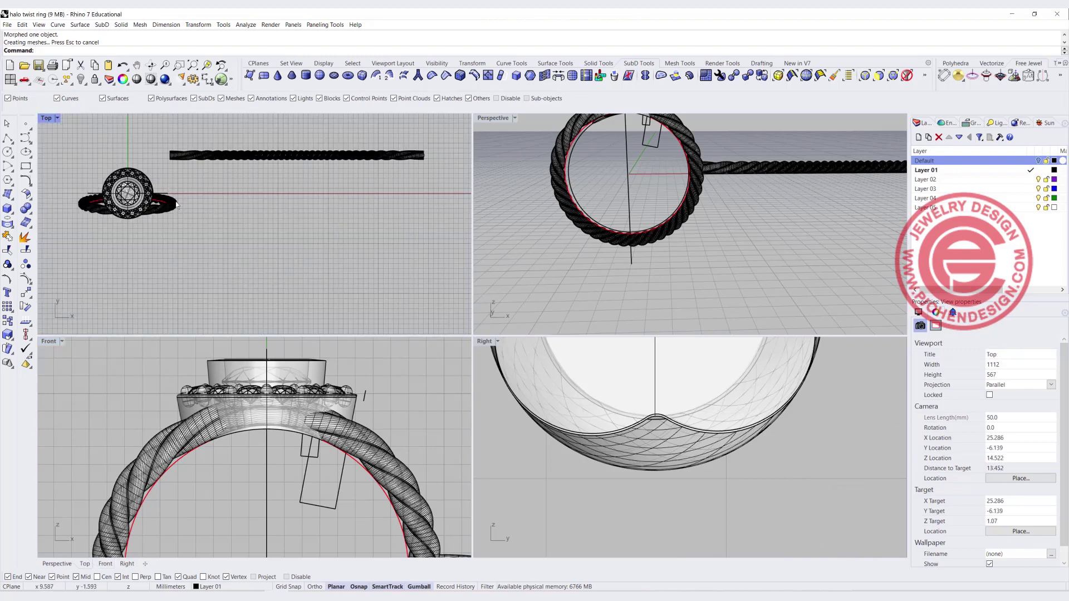
pyautogui.click(176, 205)
pyautogui.scroll(-5, 481, 351)
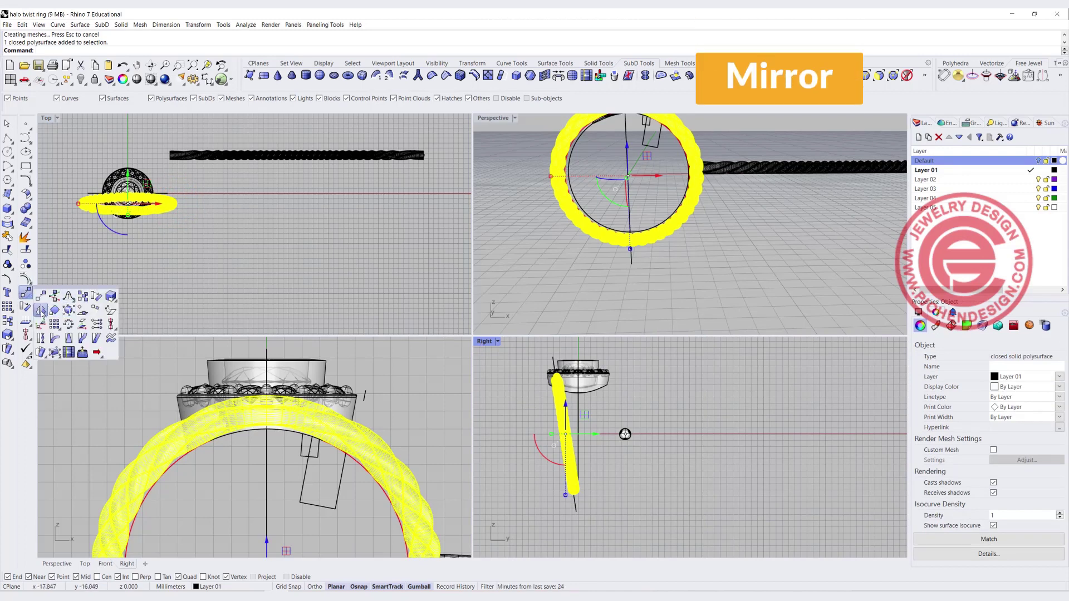
pyautogui.click(24, 294)
pyautogui.write('0')
pyautogui.press('Return')
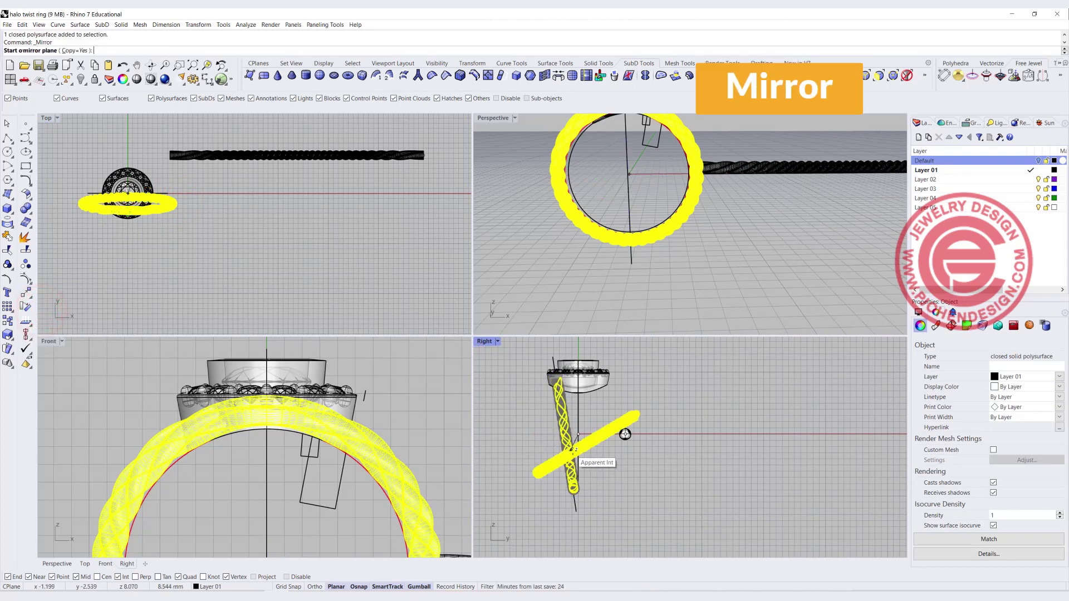
pyautogui.press('F8')
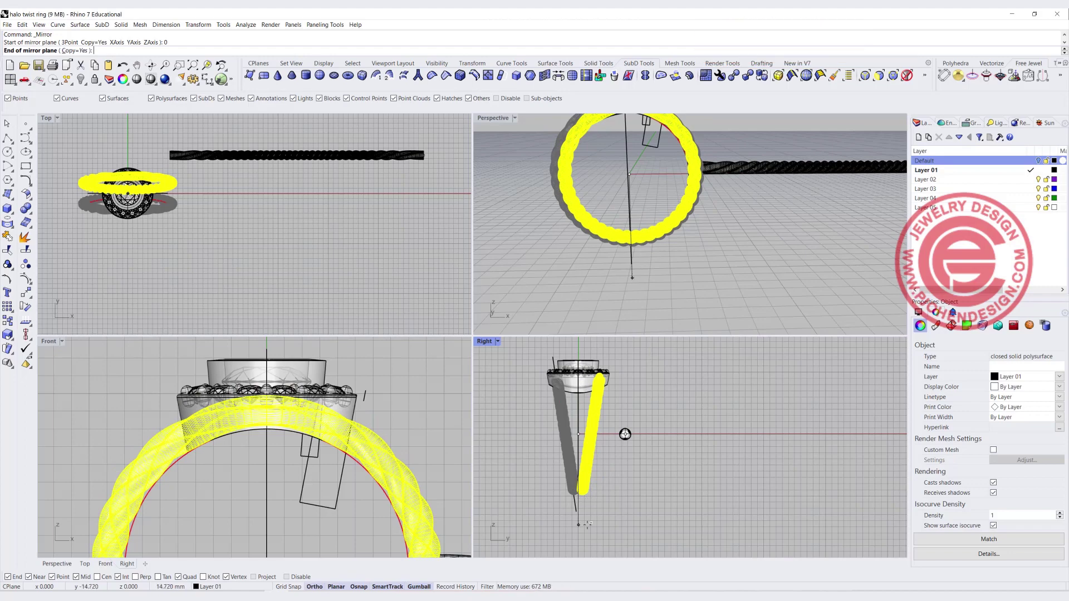
pyautogui.click(585, 524)
pyautogui.click(741, 276)
pyautogui.moveTo(740, 277); pyautogui.dragTo(629, 186, button='right')
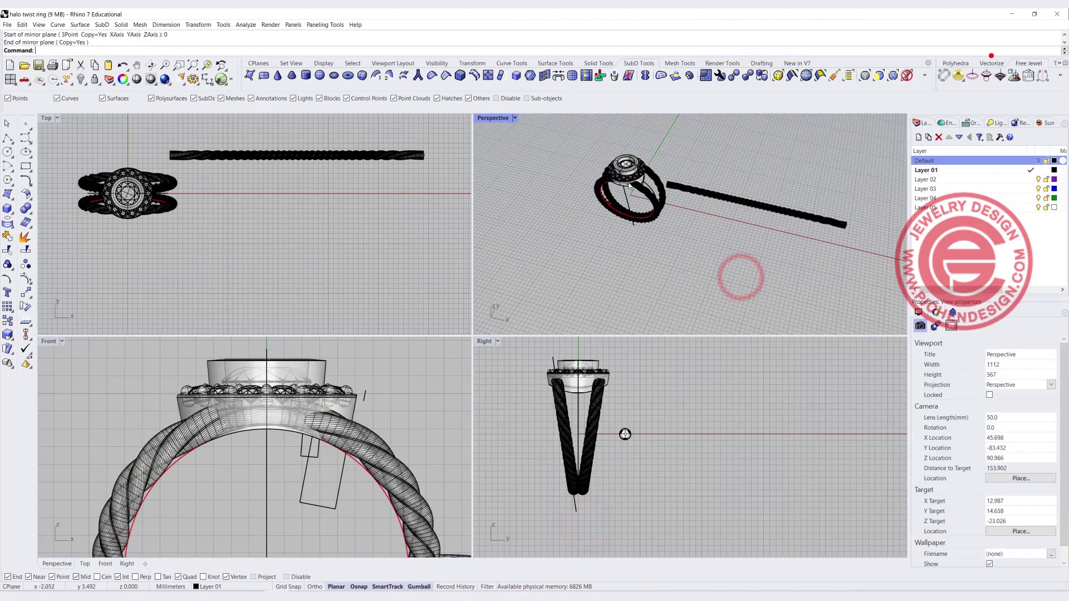